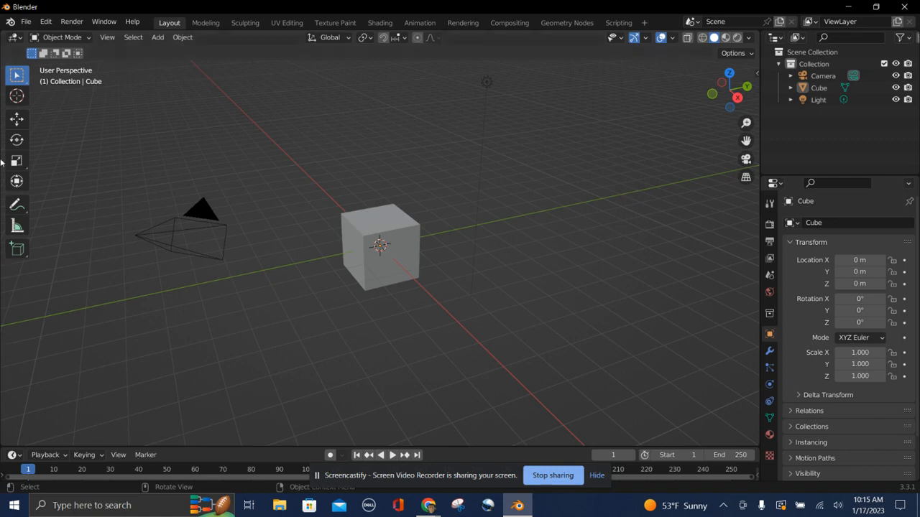
# Enter Edit Mode and add a loop cut through the middle of the cube from the top view.
pyautogui.click(74, 40)
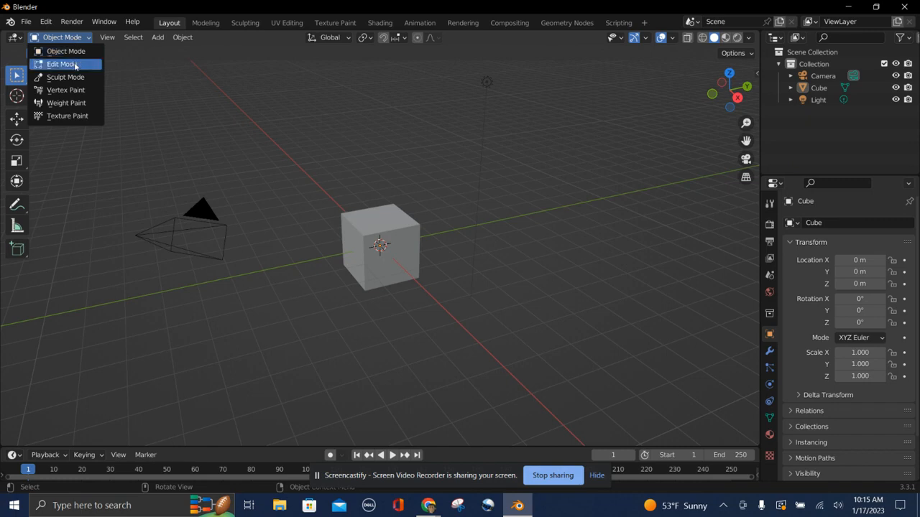
pyautogui.click(74, 64)
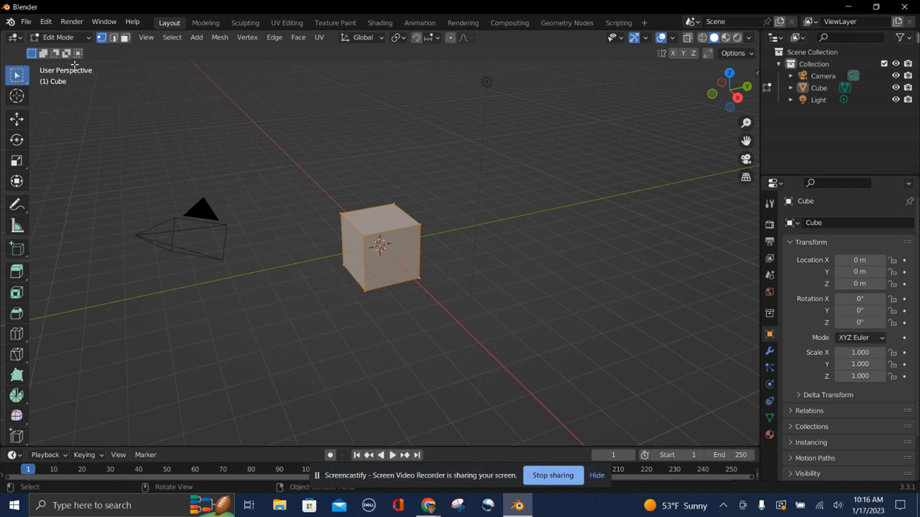
pyautogui.press('KP_7')
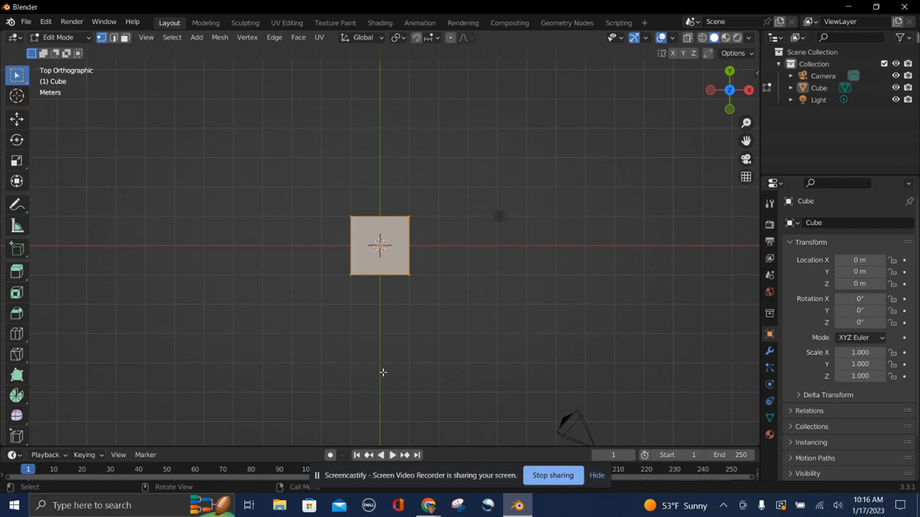
pyautogui.click(378, 293)
pyautogui.hotkey('ctrl', 'r')
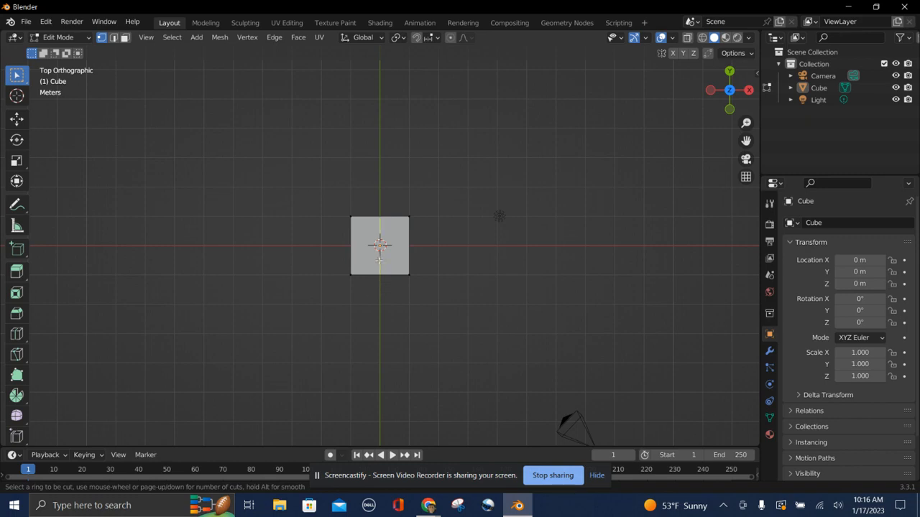
pyautogui.click(379, 261)
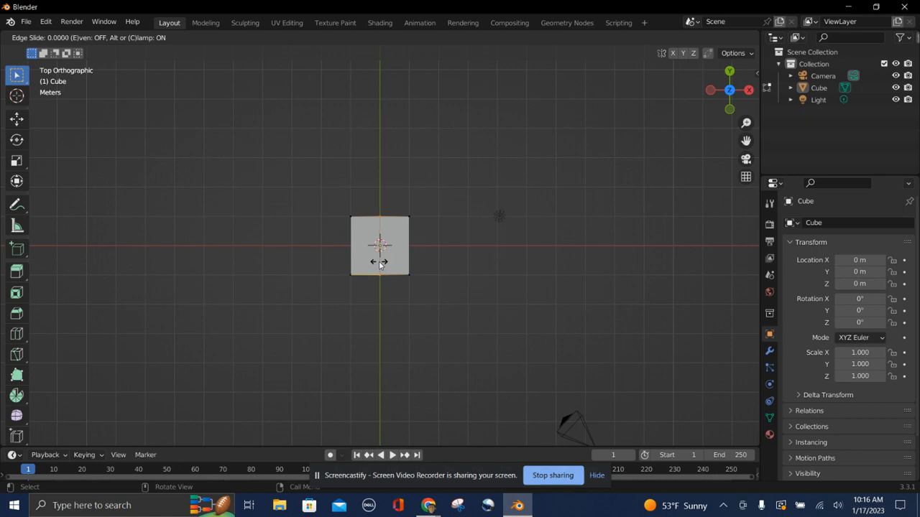
pyautogui.click(379, 263)
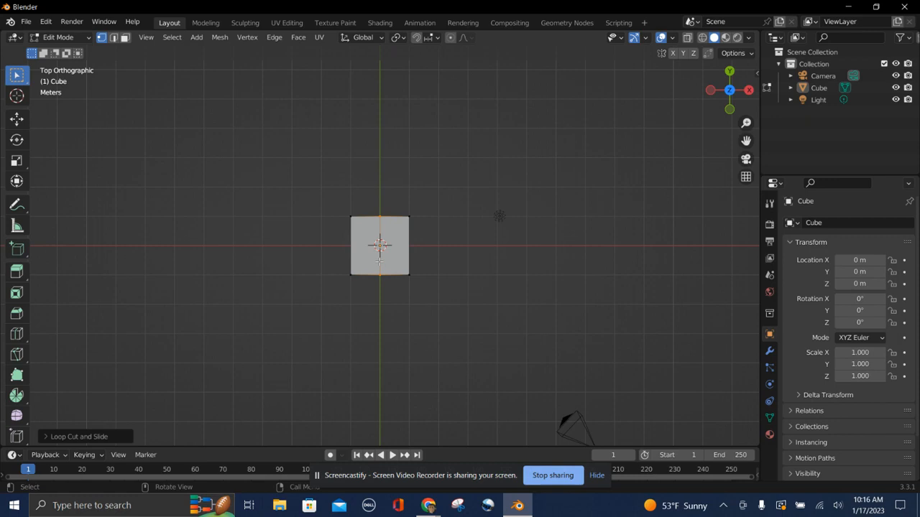
pyautogui.moveTo(379, 261); pyautogui.dragTo(378, 262, button='middle')
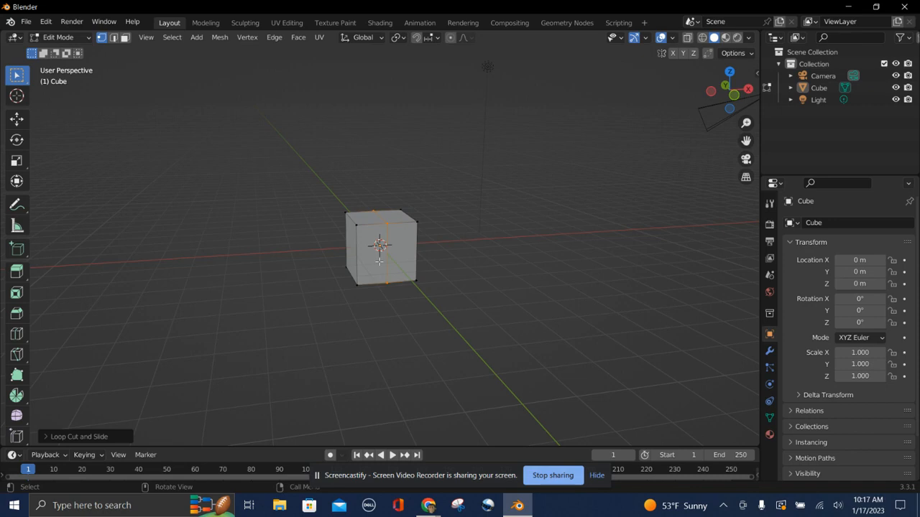
# Try deleting the edges and faces of the cube's left half.
pyautogui.click(317, 242)
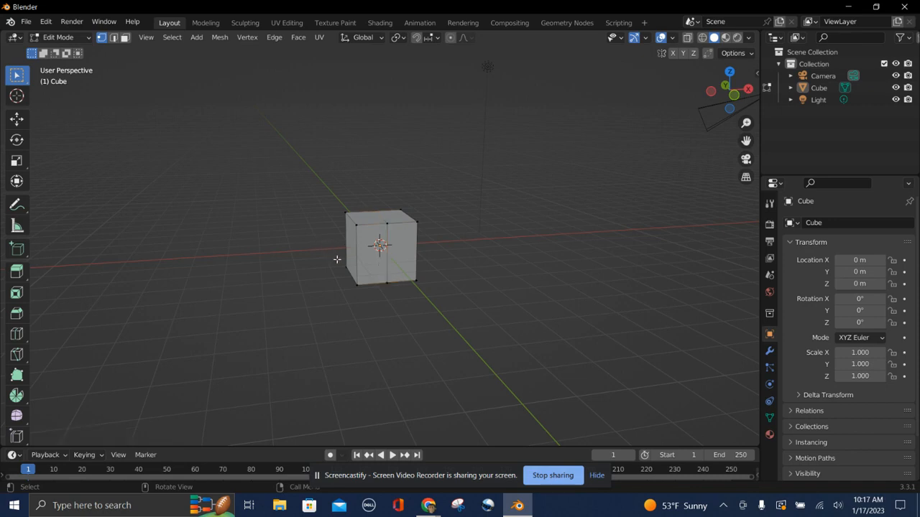
pyautogui.moveTo(337, 260); pyautogui.dragTo(339, 261, button='middle')
pyautogui.moveTo(323, 203); pyautogui.dragTo(382, 310)
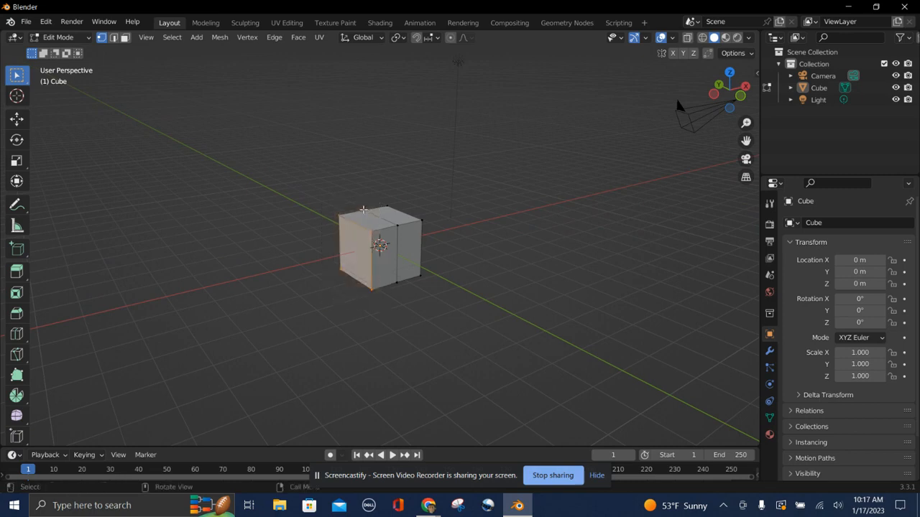
pyautogui.keyDown('ctrl'); pyautogui.click(363, 209); pyautogui.keyUp('ctrl')
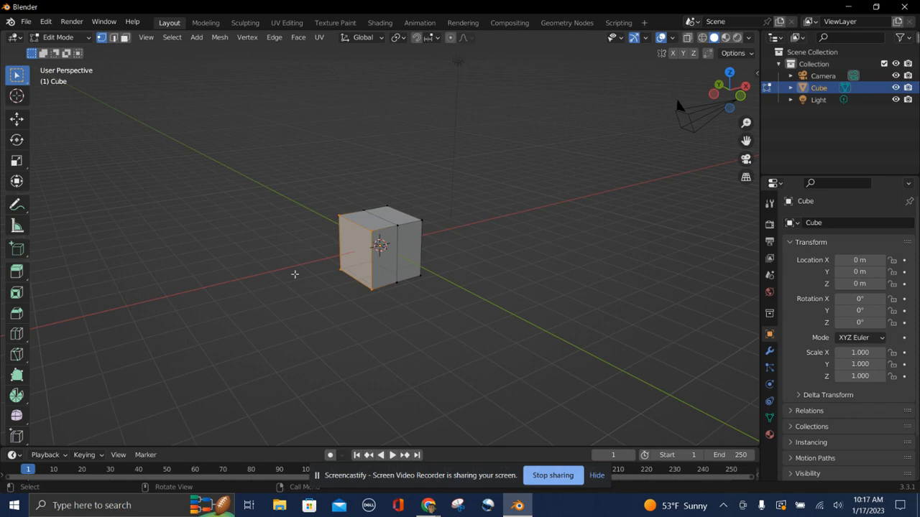
pyautogui.rightClick(354, 254)
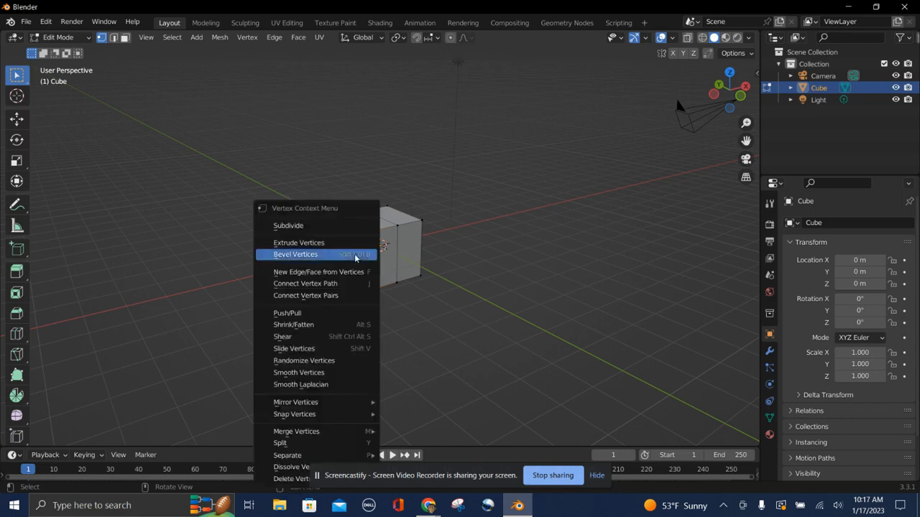
pyautogui.click(407, 301)
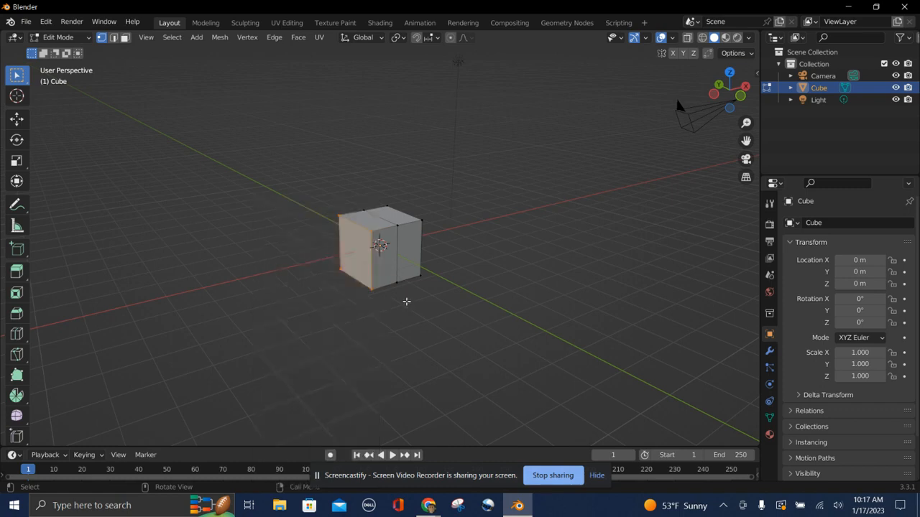
pyautogui.press('x')
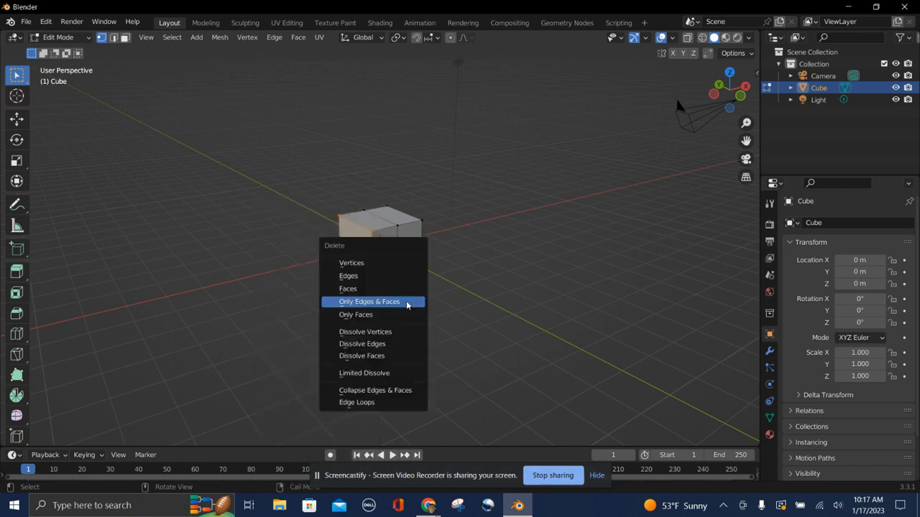
pyautogui.click(407, 302)
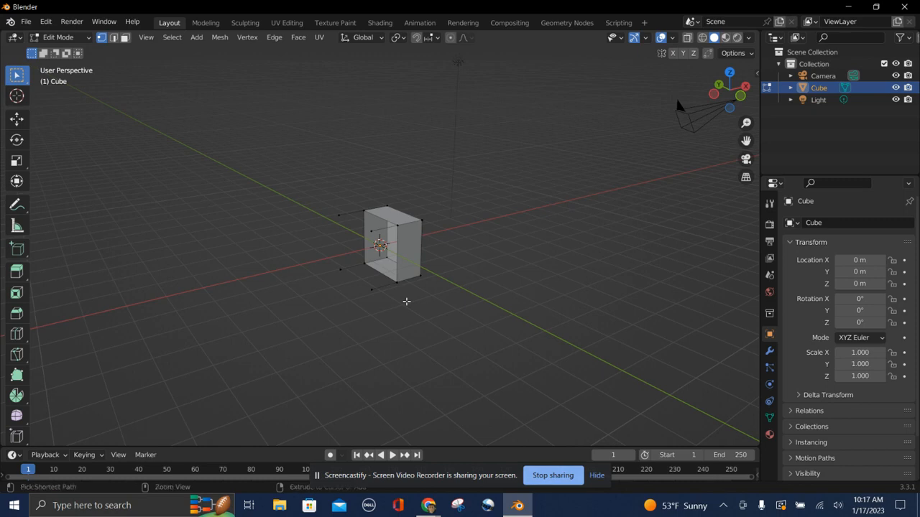
pyautogui.hotkey('ctrl', 'z')
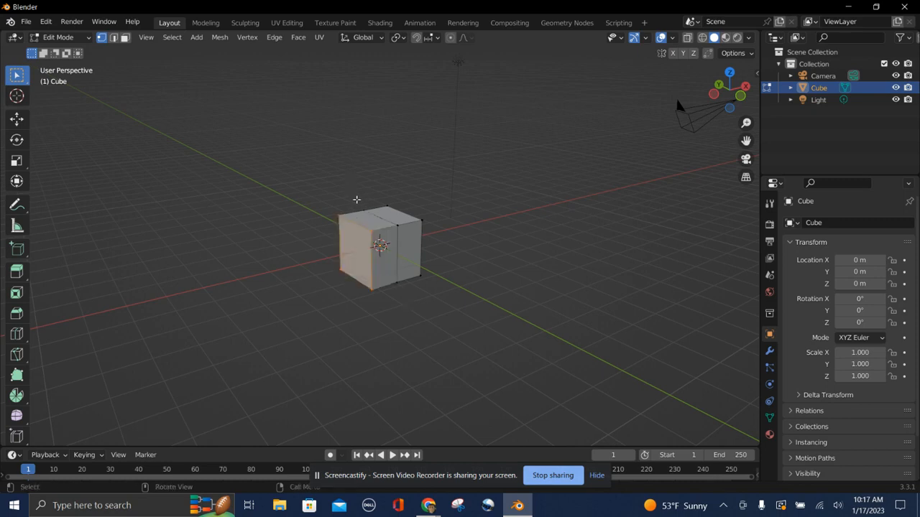
# Box-select the vertices on the left half of the cube.
pyautogui.click(357, 199)
pyautogui.moveTo(317, 200); pyautogui.dragTo(407, 307)
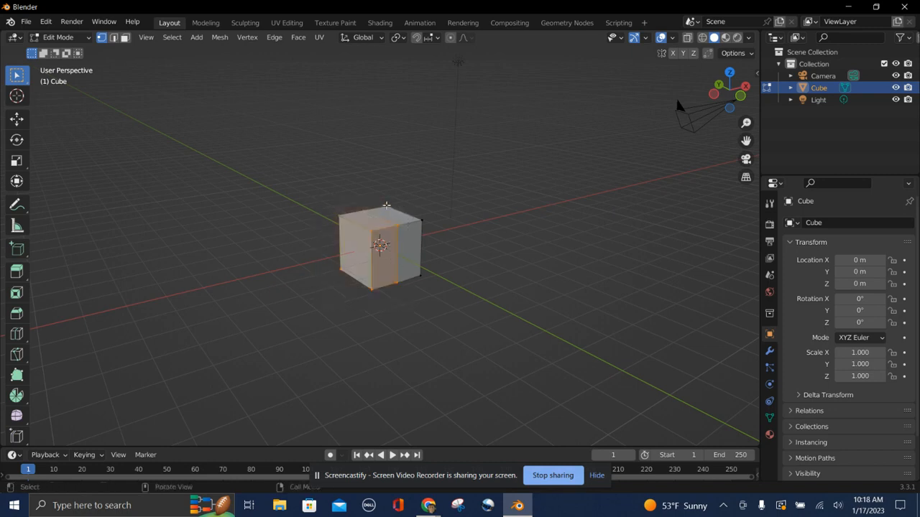
pyautogui.moveTo(495, 252); pyautogui.dragTo(481, 216, button='middle')
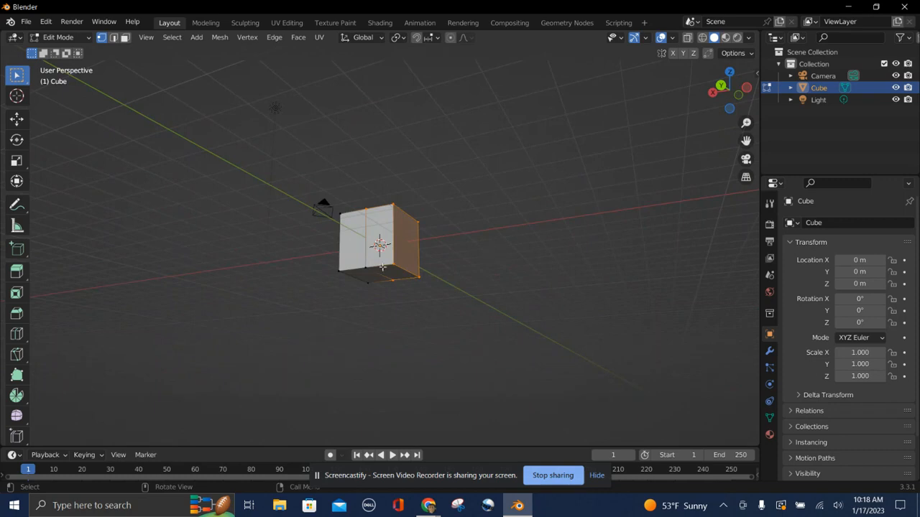
pyautogui.moveTo(367, 267); pyautogui.dragTo(467, 305, button='middle')
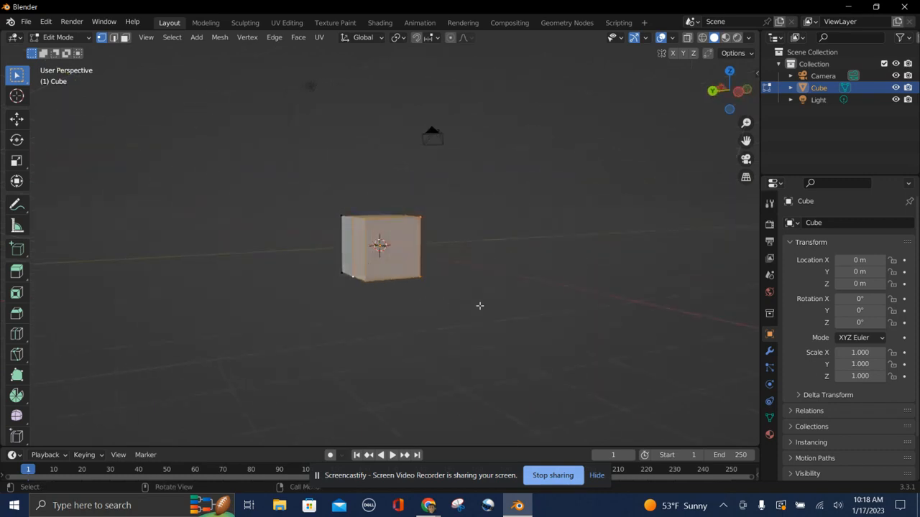
# Try deleting only the edges and faces of the selected half.
pyautogui.press('x')
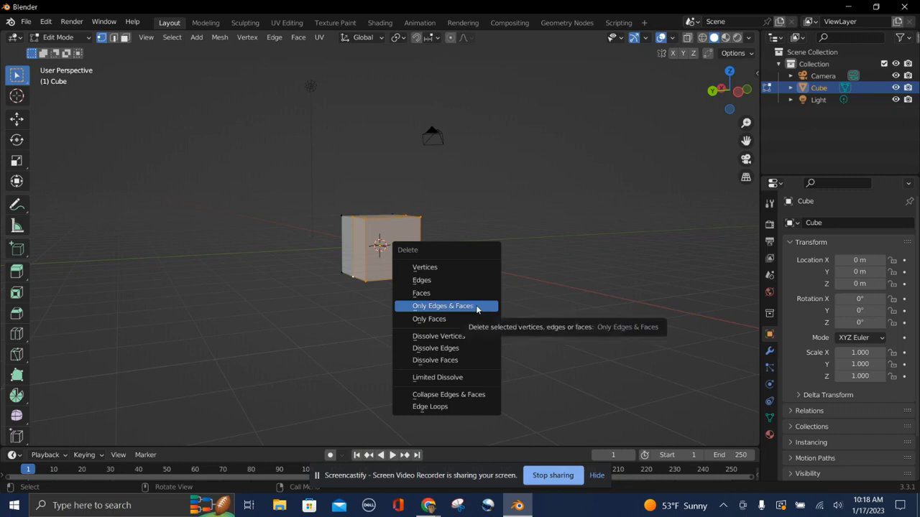
pyautogui.click(442, 307)
pyautogui.moveTo(476, 305); pyautogui.dragTo(476, 305, button='middle')
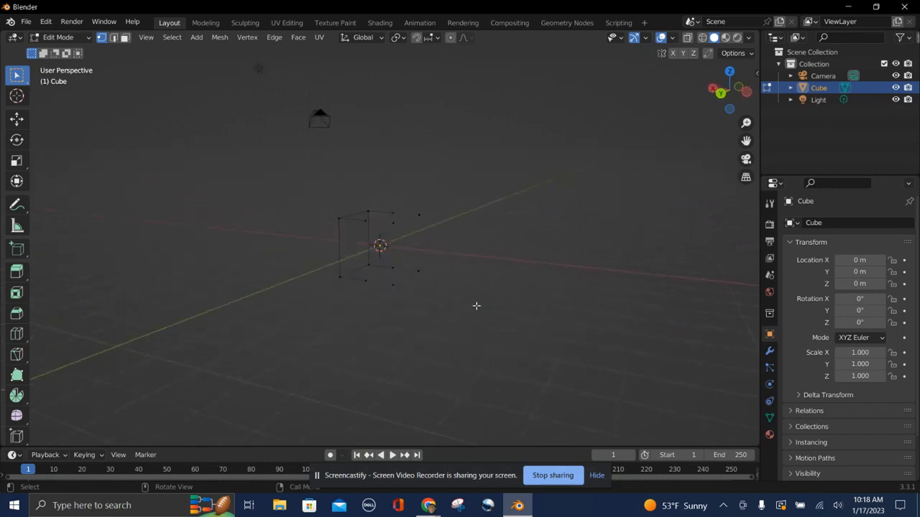
pyautogui.hotkey('ctrl', 'z')
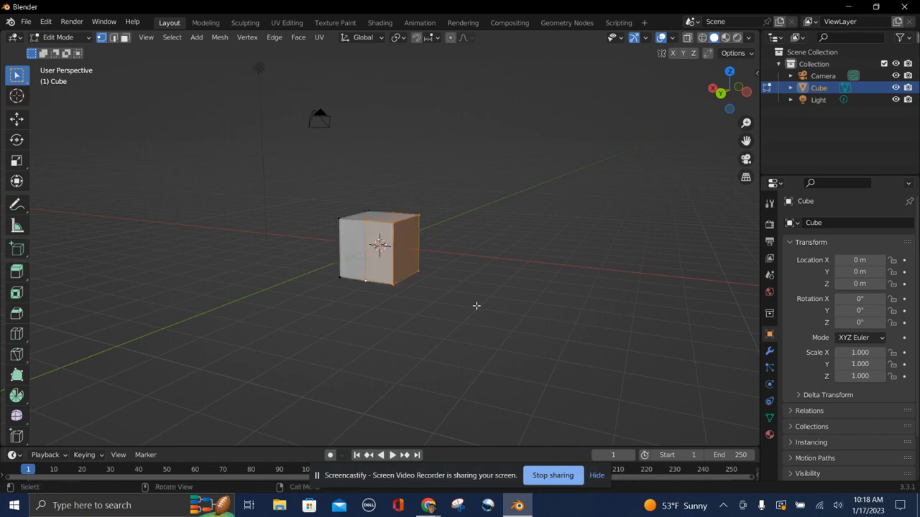
# Delete the faces of the selected left half of the cube.
pyautogui.press('x')
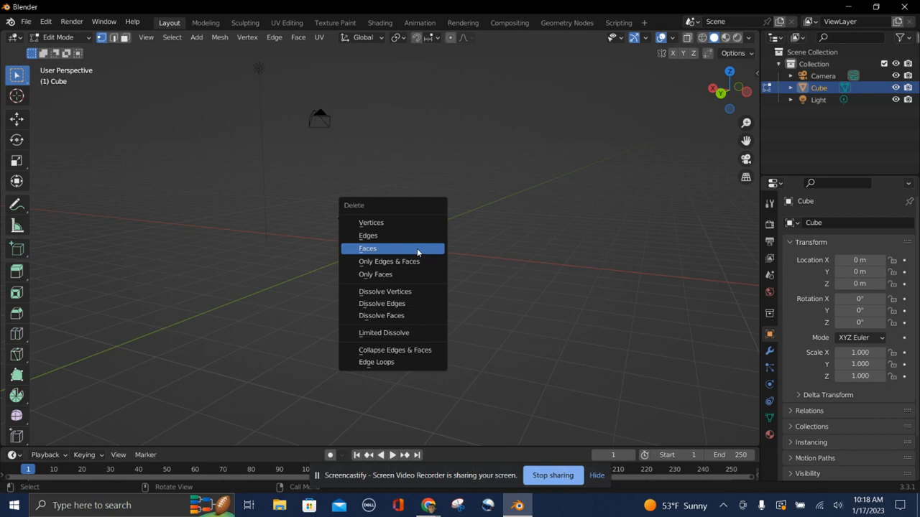
pyautogui.click(417, 248)
pyautogui.moveTo(396, 294); pyautogui.dragTo(396, 296, button='middle')
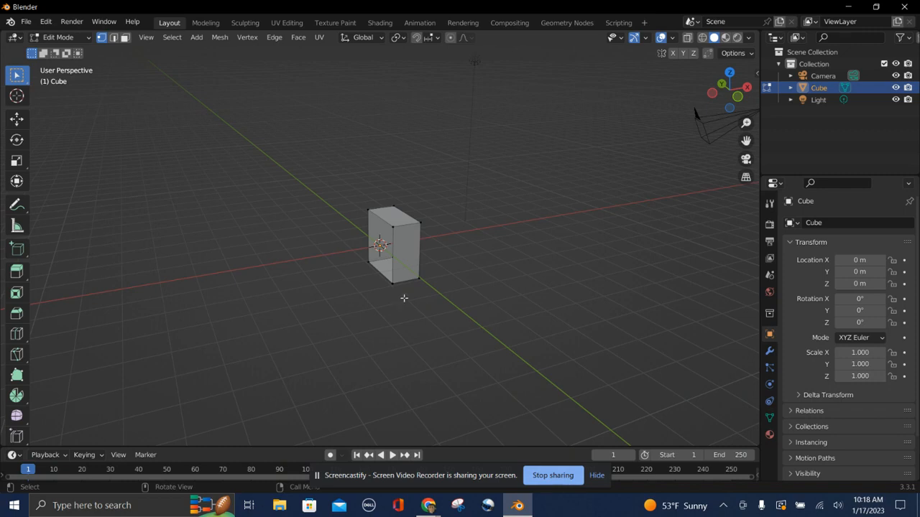
# Add a Mirror modifier to the cube and enable its Clipping option.
pyautogui.click(769, 353)
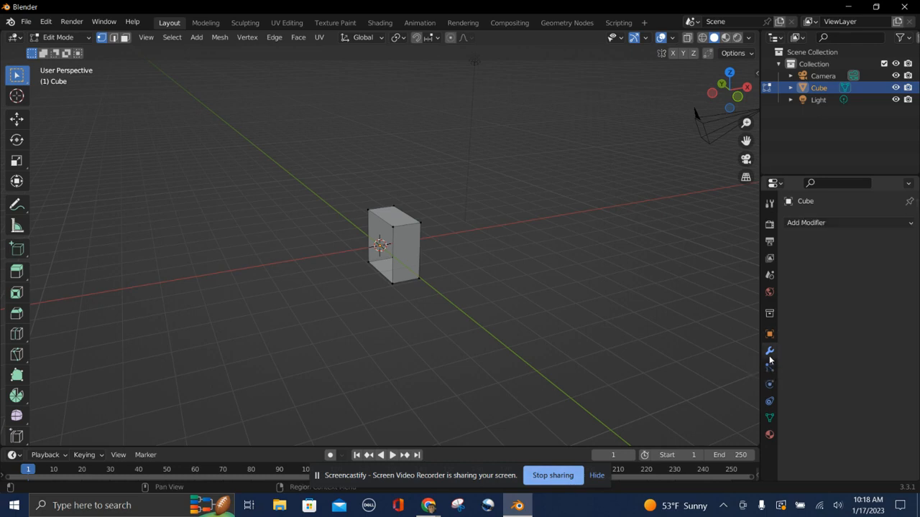
pyautogui.click(826, 224)
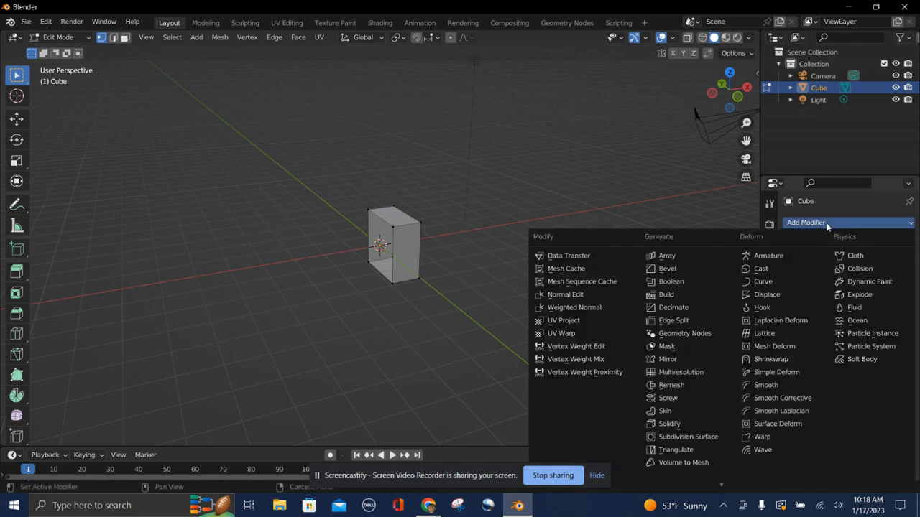
pyautogui.click(676, 358)
pyautogui.click(839, 316)
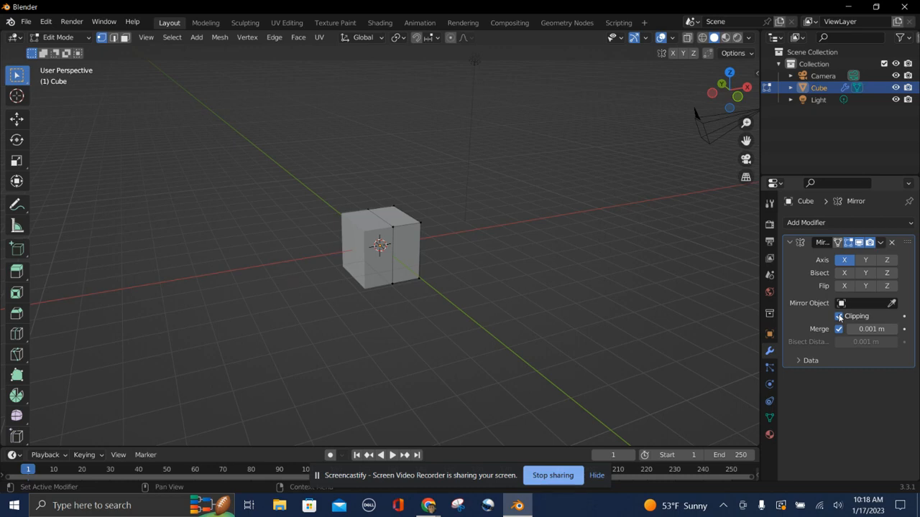
pyautogui.moveTo(624, 318); pyautogui.dragTo(624, 319, button='middle')
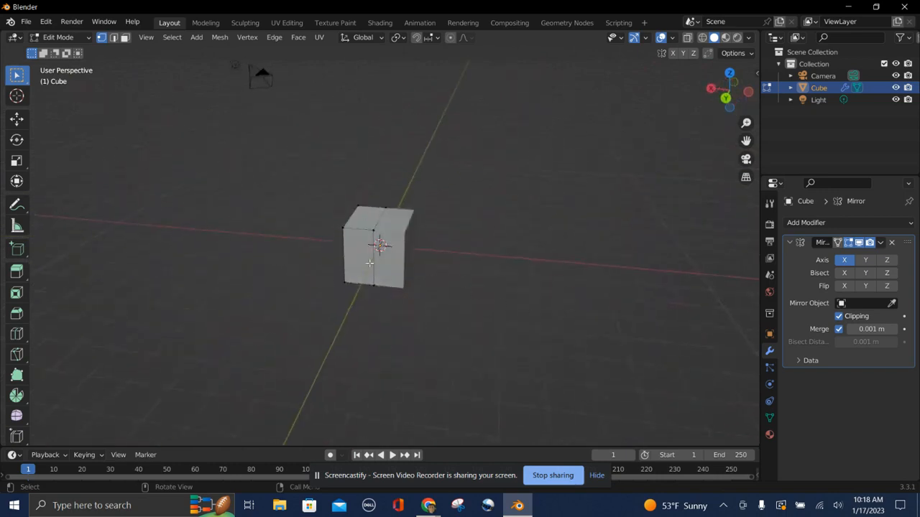
# Select all faces in face select mode and move them upward along Z with the Transform tool.
pyautogui.click(353, 242)
pyautogui.click(125, 37)
pyautogui.press('a')
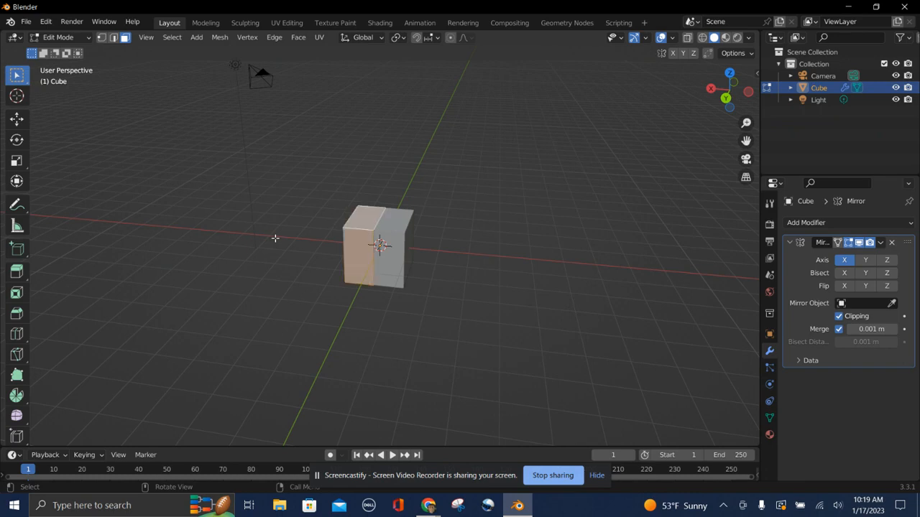
pyautogui.click(18, 182)
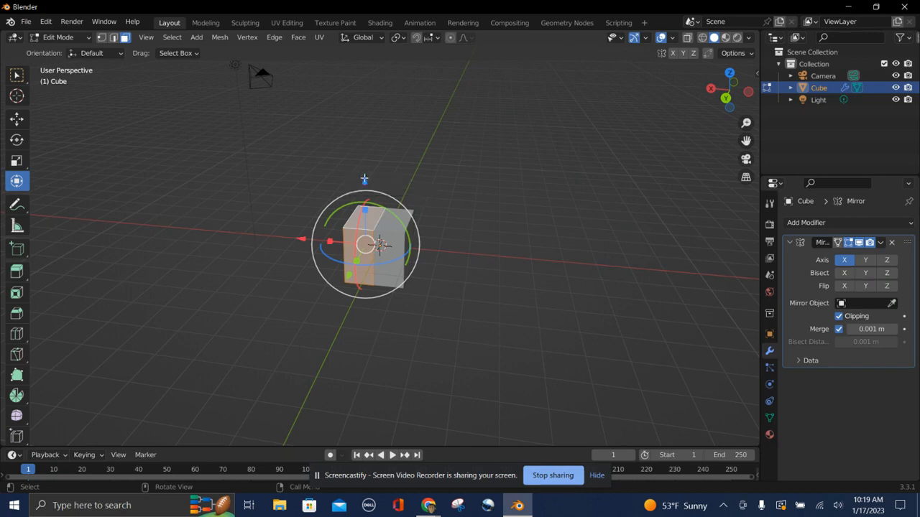
pyautogui.moveTo(364, 179); pyautogui.dragTo(354, 92)
pyautogui.moveTo(471, 224); pyautogui.dragTo(471, 224, button='middle')
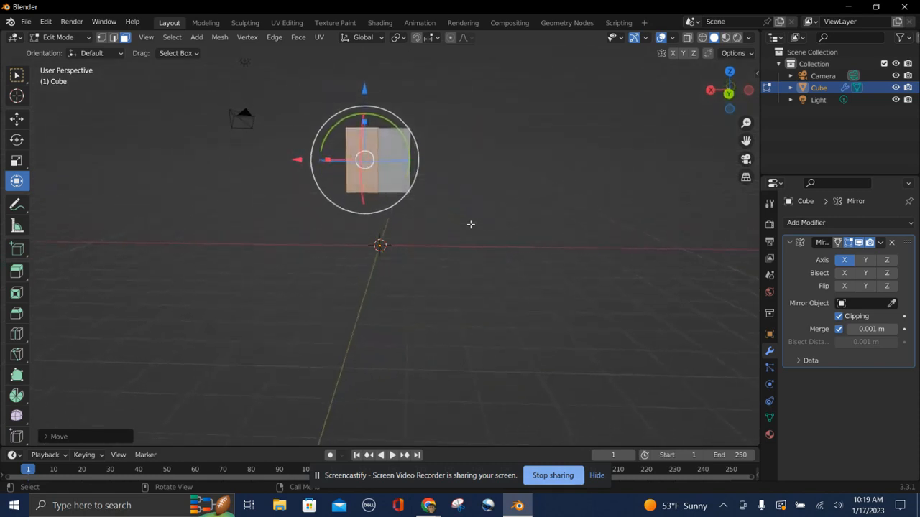
# Scale the mesh thinner along Y and X using the gizmo's scale handles.
pyautogui.moveTo(464, 278); pyautogui.dragTo(464, 278, button='middle')
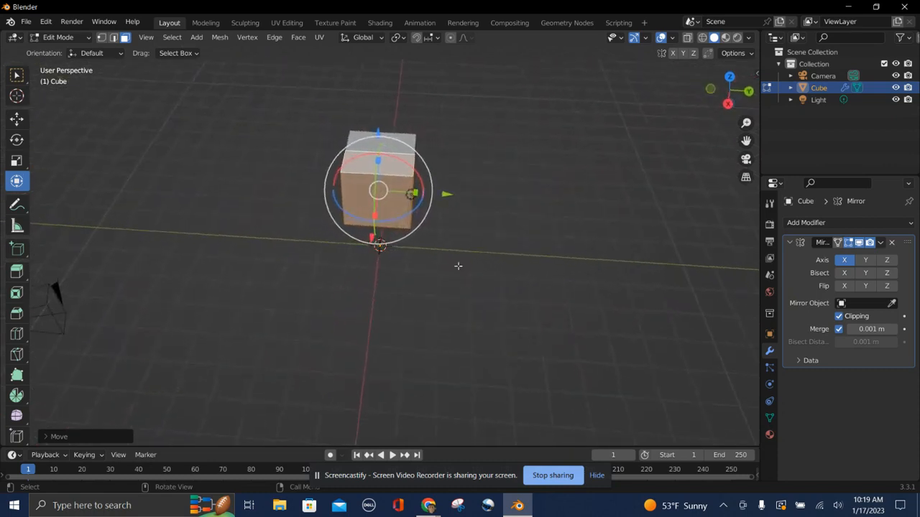
pyautogui.moveTo(415, 193); pyautogui.dragTo(404, 195)
pyautogui.moveTo(457, 248); pyautogui.dragTo(460, 251, button='middle')
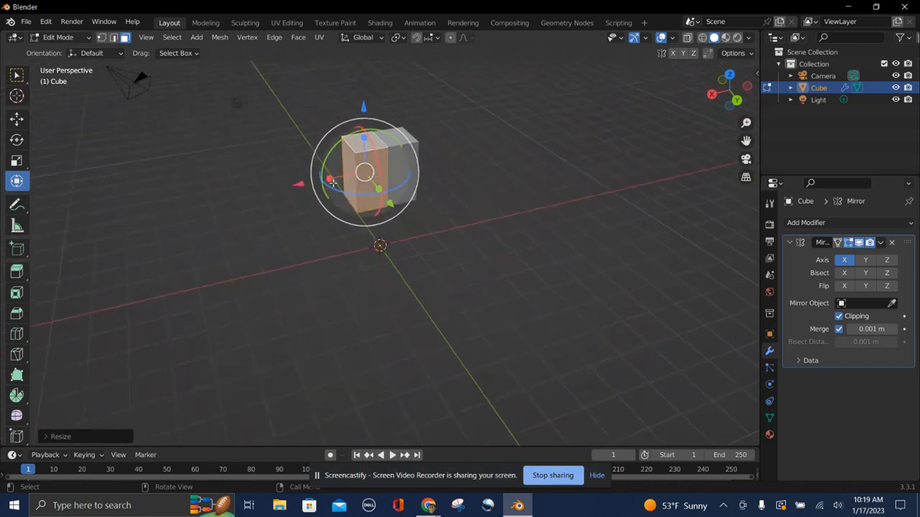
pyautogui.moveTo(329, 179); pyautogui.dragTo(356, 179)
# Scale the mesh slightly further along Y with the gizmo handle.
pyautogui.press('Tab')
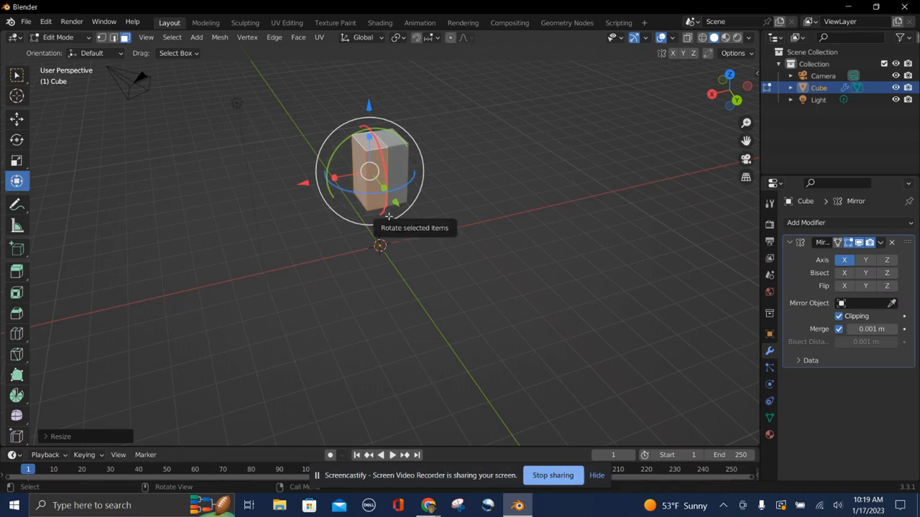
pyautogui.hscroll(-10, 255, 212)
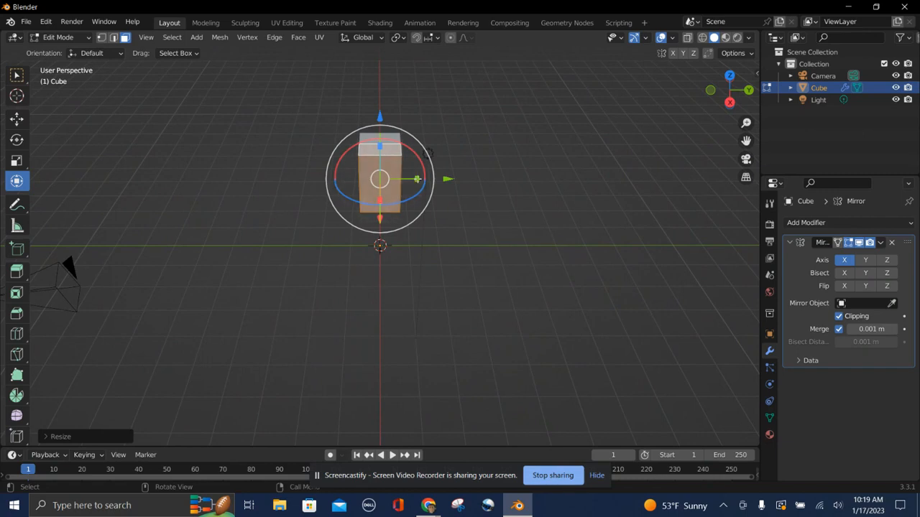
pyautogui.moveTo(415, 180); pyautogui.dragTo(407, 182)
pyautogui.hscroll(5, 444, 285)
pyautogui.hscroll(10, 443, 285)
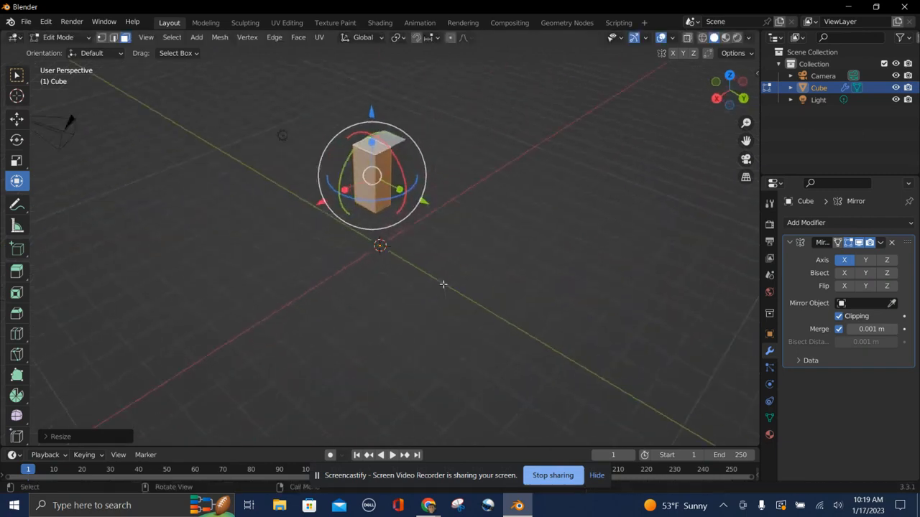
# Add a horizontal loop cut near the top of the mesh and confirm its position.
pyautogui.hscroll(8, 443, 284)
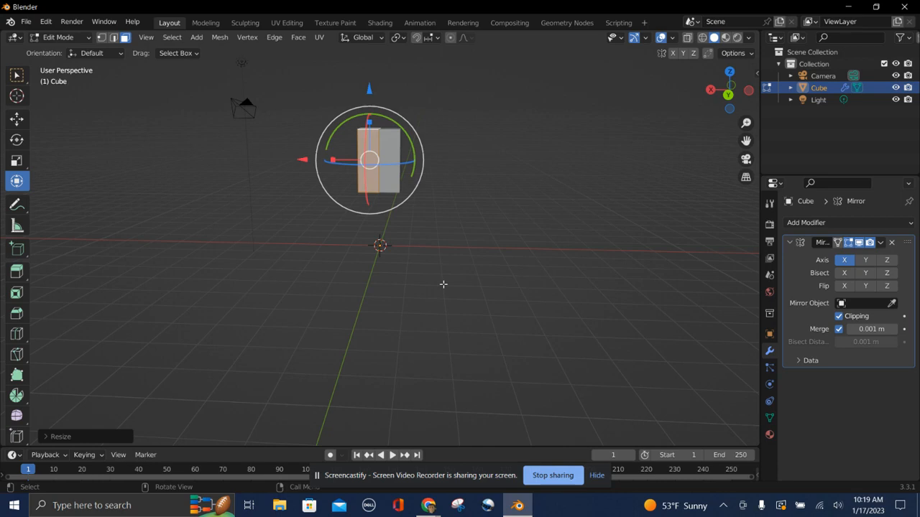
pyautogui.click(333, 224)
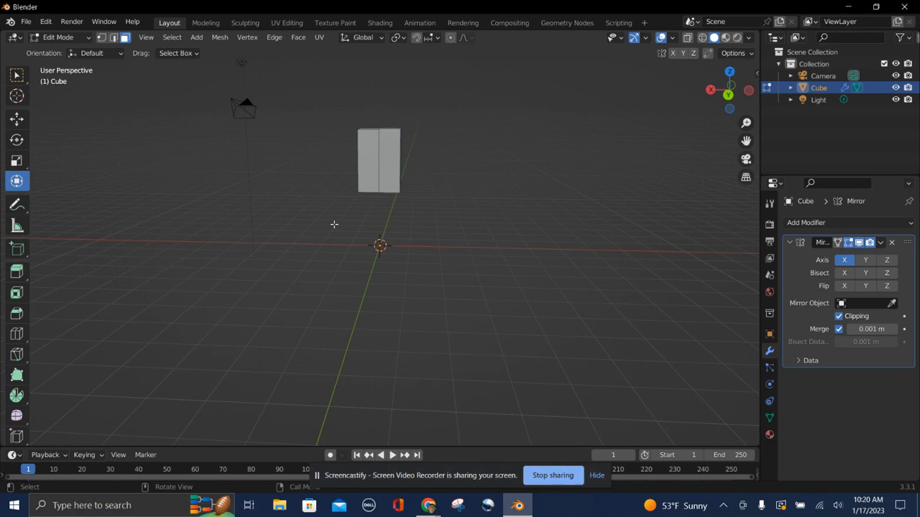
pyautogui.hotkey('ctrl', 'r')
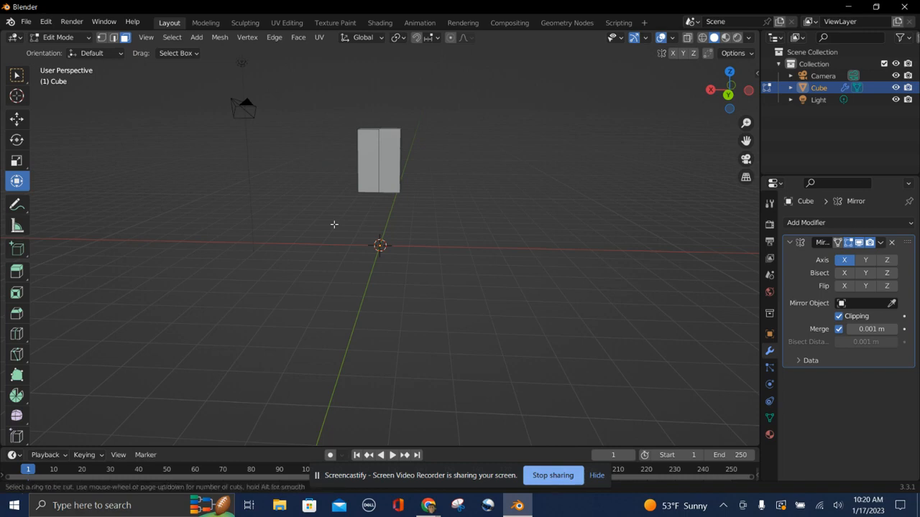
pyautogui.click(365, 154)
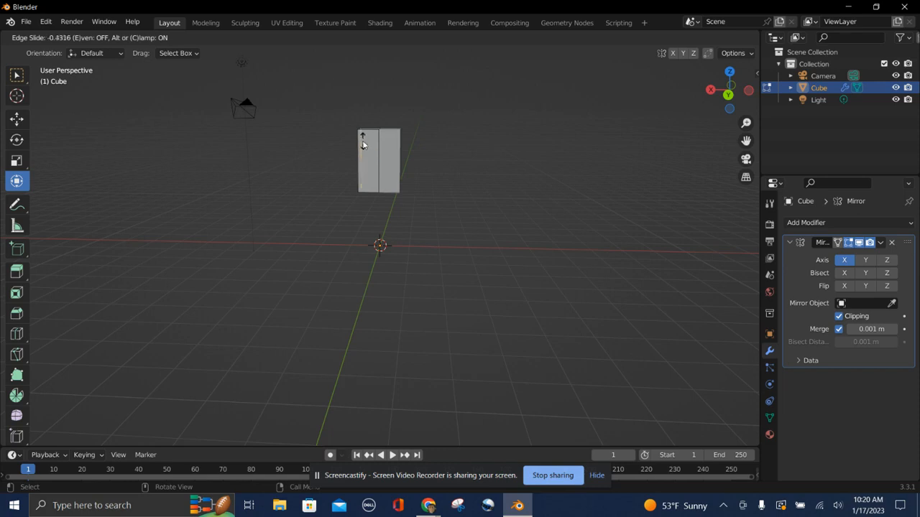
pyautogui.click(362, 144)
# Orbit and zoom around the mesh to inspect the loop cut from several angles.
pyautogui.moveTo(249, 302); pyautogui.dragTo(260, 302, button='middle')
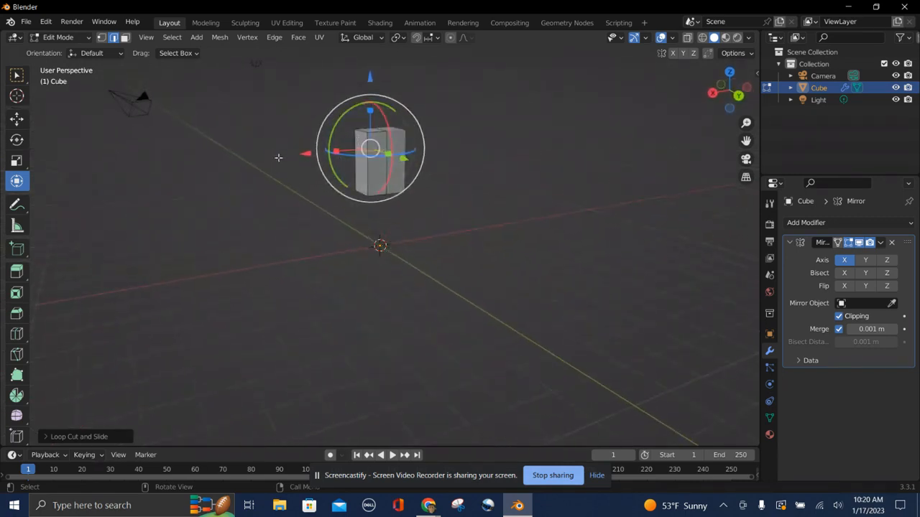
pyautogui.moveTo(367, 286); pyautogui.dragTo(367, 285, button='middle')
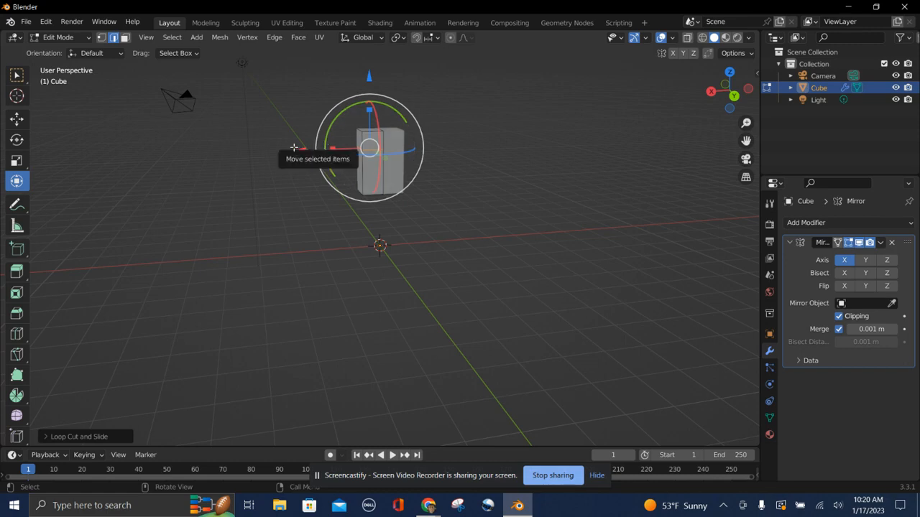
pyautogui.hscroll(-10, 294, 147)
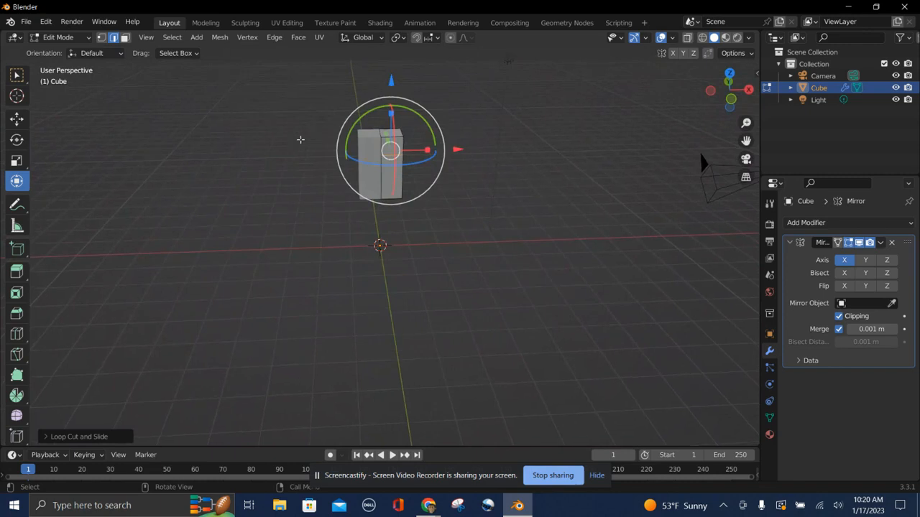
pyautogui.hscroll(3, 431, 134)
pyautogui.hscroll(2, 430, 134)
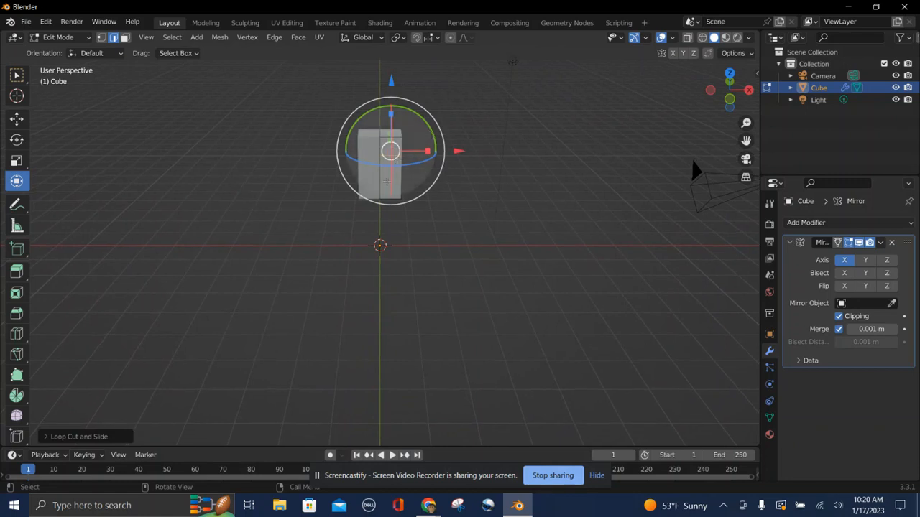
pyautogui.hscroll(5, 405, 319)
pyautogui.hscroll(6, 405, 318)
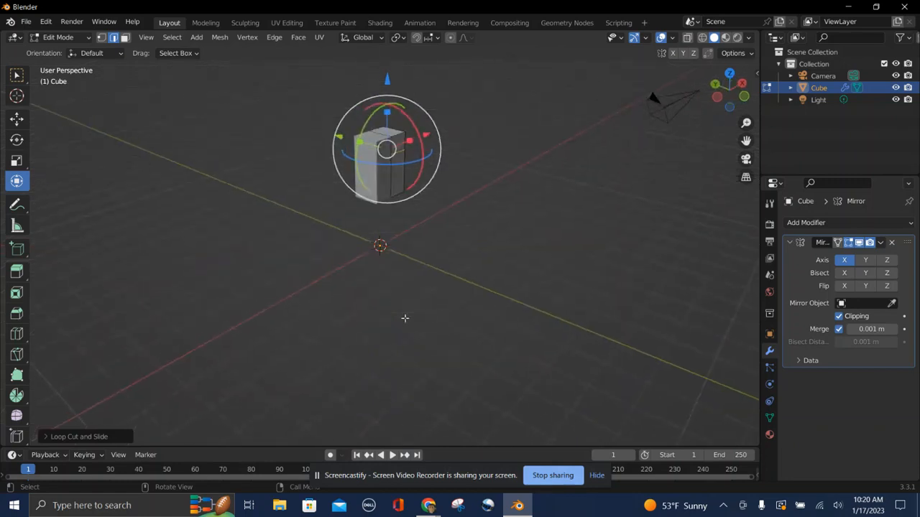
pyautogui.hscroll(5, 404, 318)
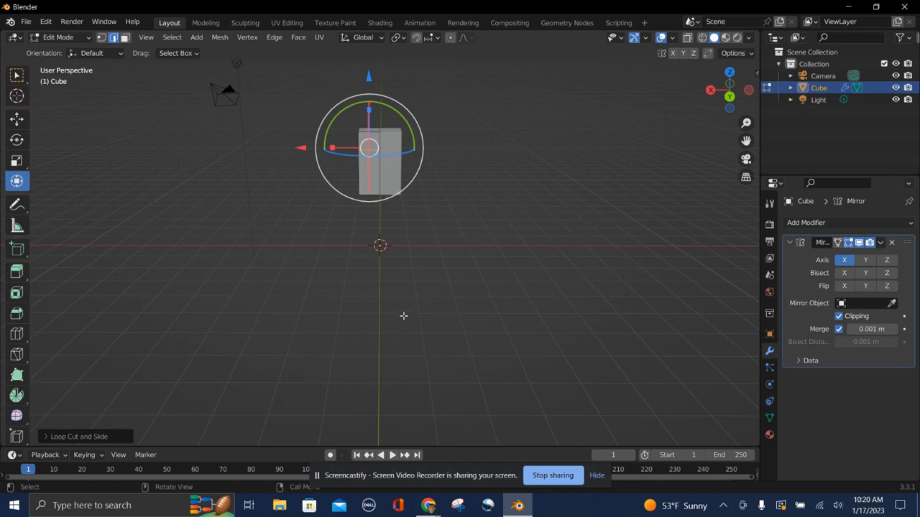
pyautogui.hscroll(5, 367, 176)
pyautogui.hscroll(-5, 367, 176)
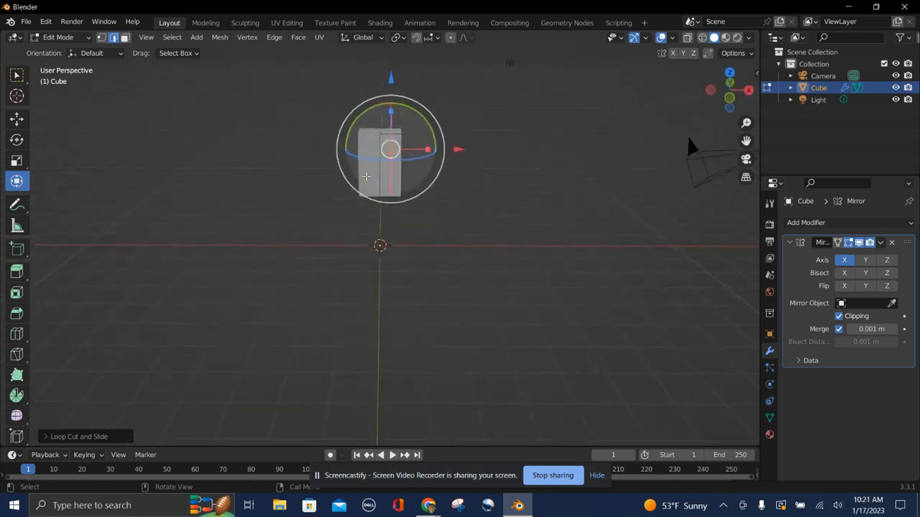
pyautogui.scroll(2, 366, 176)
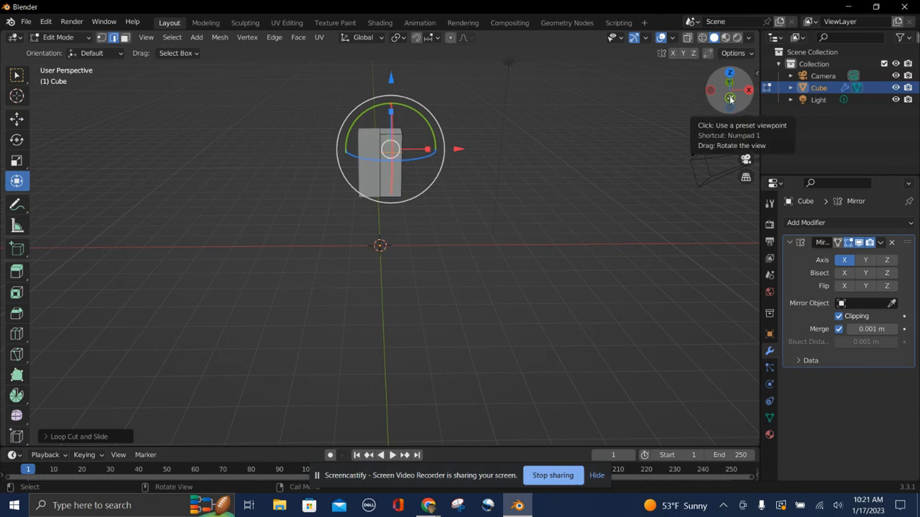
pyautogui.hscroll(-2, 523, 209)
pyautogui.hscroll(1, 522, 208)
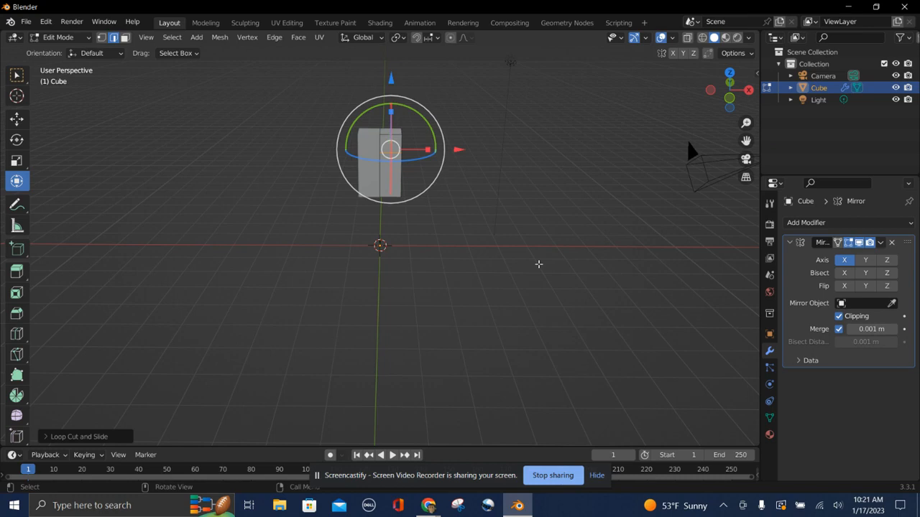
pyautogui.moveTo(538, 263); pyautogui.dragTo(496, 266, button='middle')
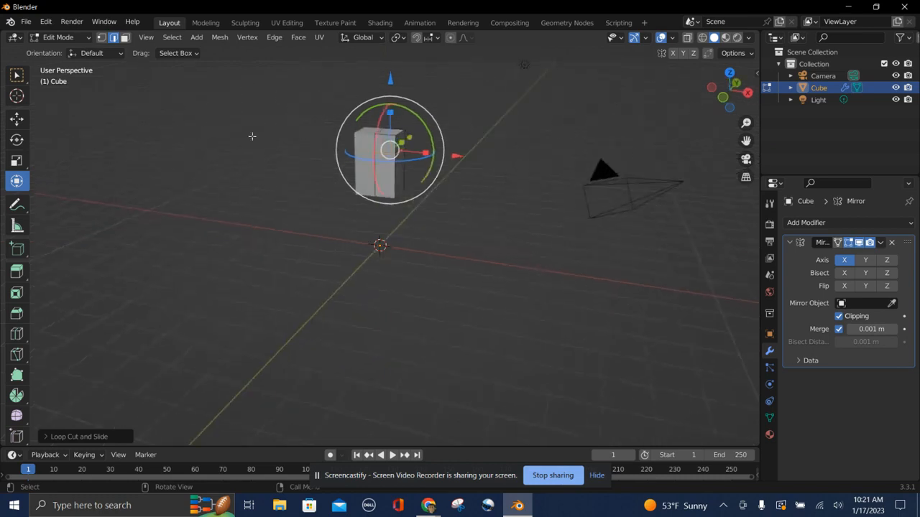
# Select the side face of the upper section and extrude it about 1.5 m along X.
pyautogui.click(197, 68)
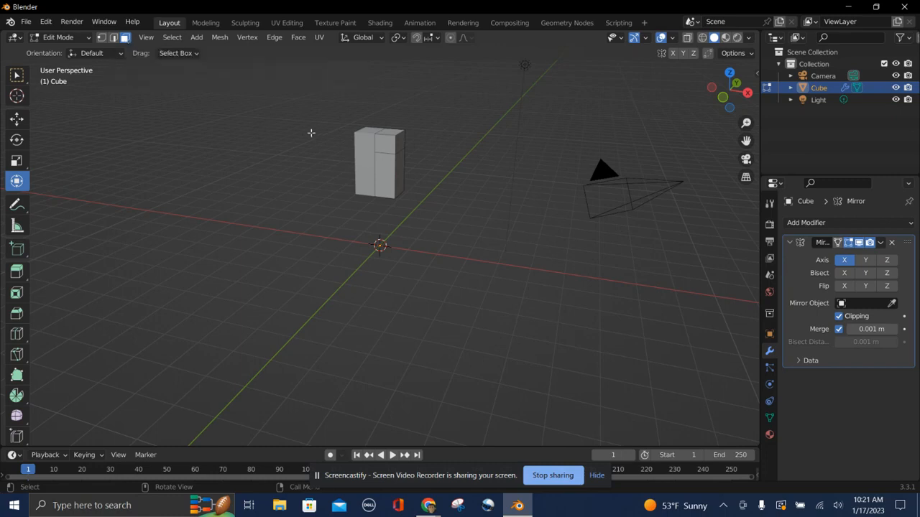
pyautogui.click(401, 144)
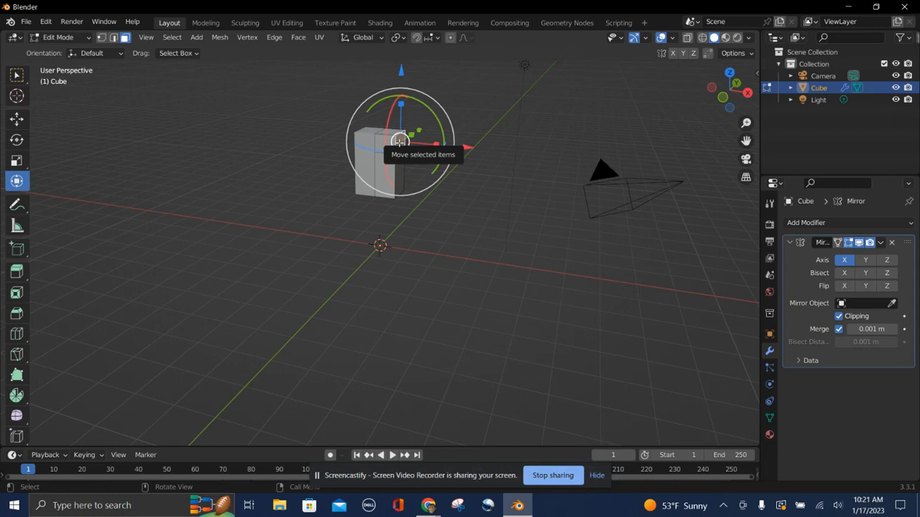
pyautogui.press('e')
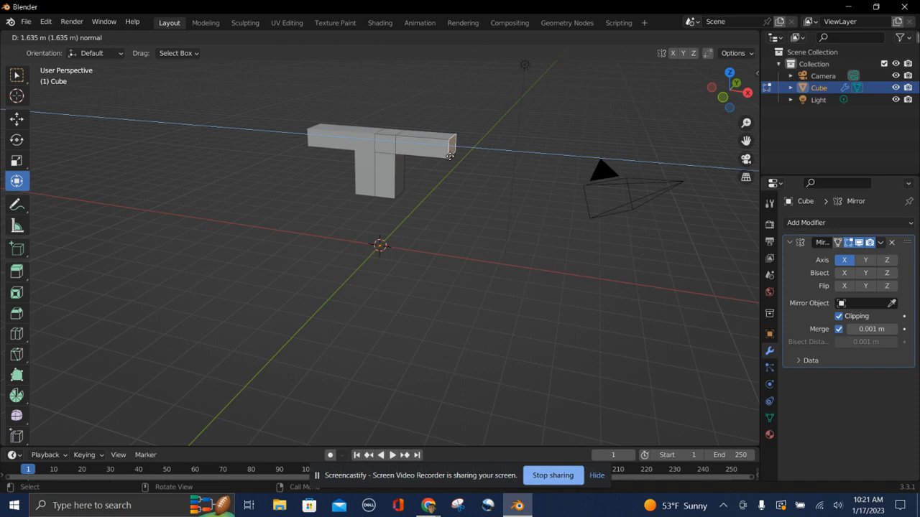
pyautogui.press('x')
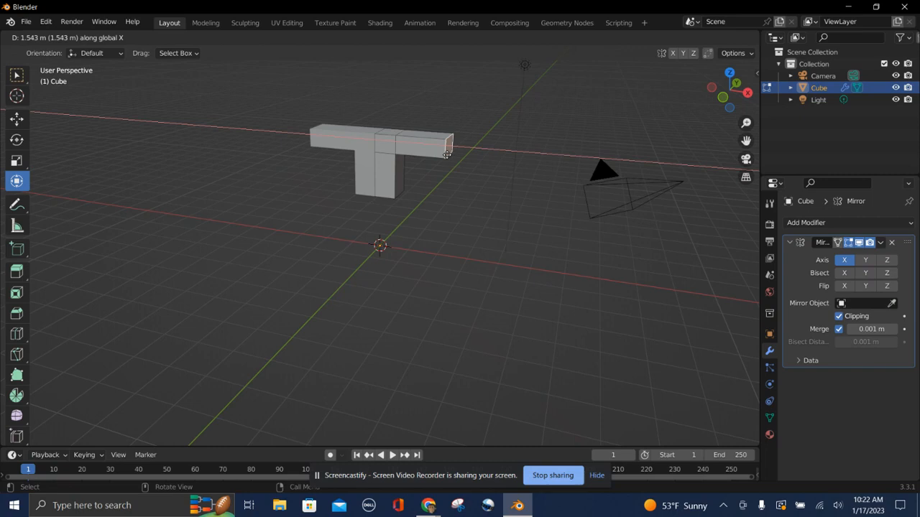
pyautogui.click(454, 152)
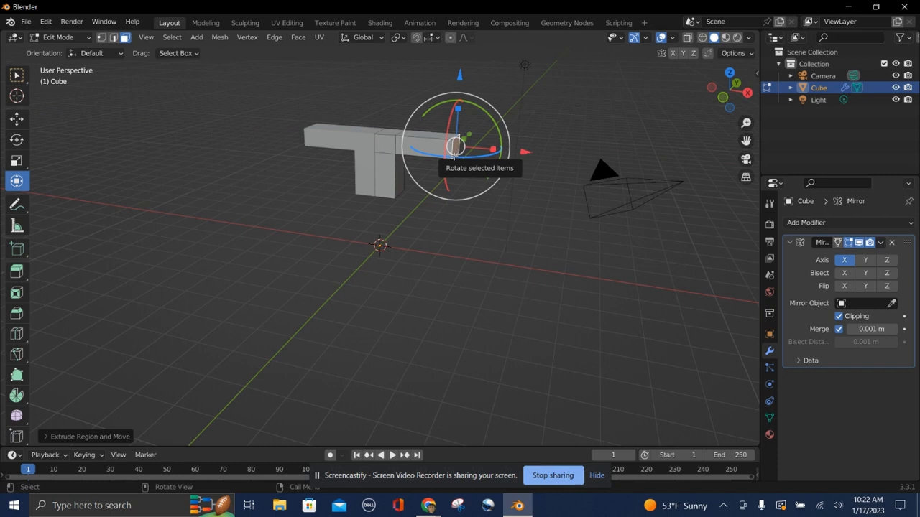
# Scale the extruded end face smaller along Z and Y with the gizmo's scale handles.
pyautogui.hscroll(5, 475, 179)
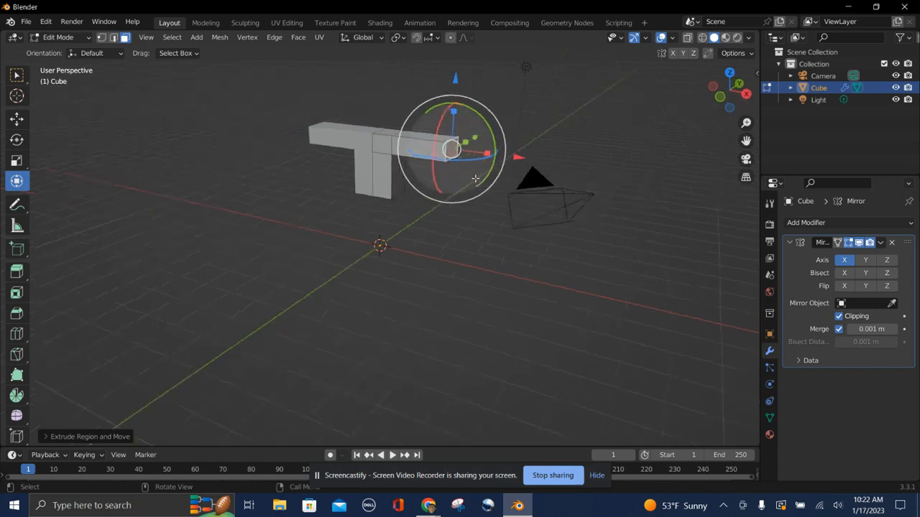
pyautogui.hscroll(5, 476, 178)
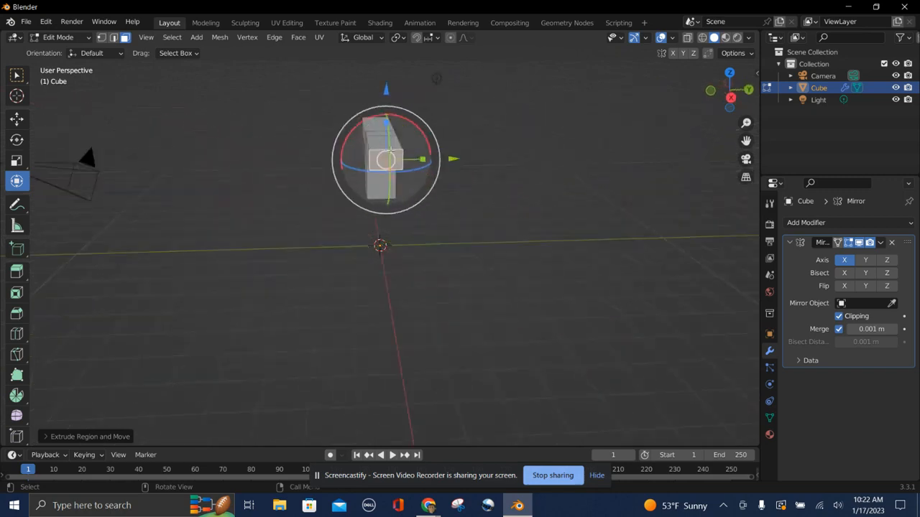
pyautogui.hscroll(5, 402, 166)
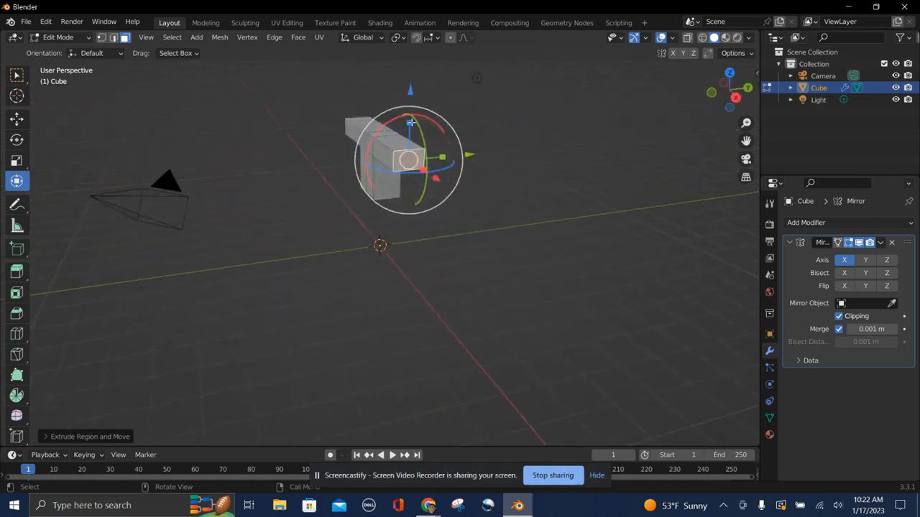
pyautogui.moveTo(410, 122); pyautogui.dragTo(412, 132)
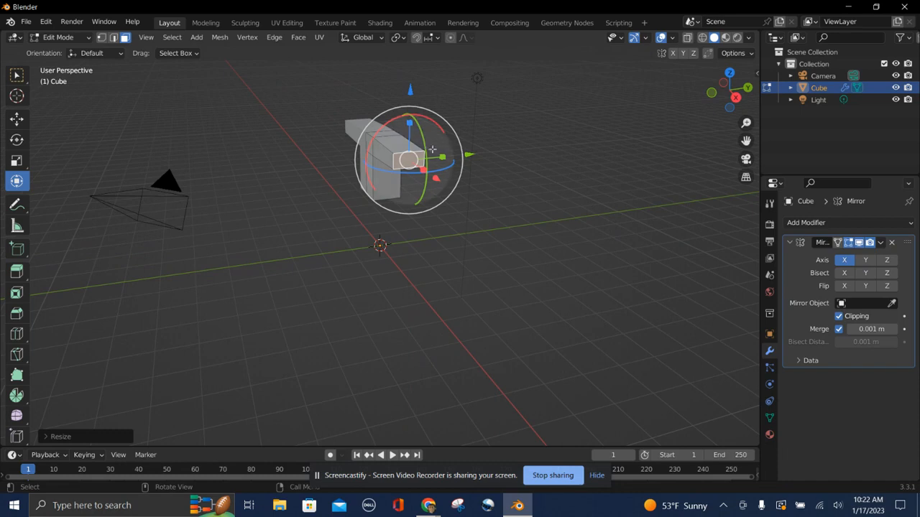
pyautogui.moveTo(441, 157); pyautogui.dragTo(425, 168)
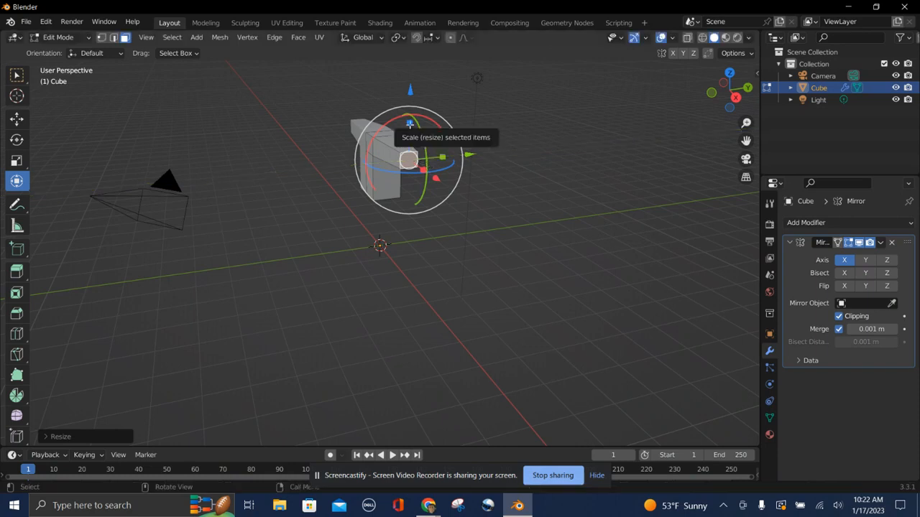
pyautogui.moveTo(409, 124); pyautogui.dragTo(410, 133)
pyautogui.moveTo(394, 251); pyautogui.dragTo(395, 251, button='middle')
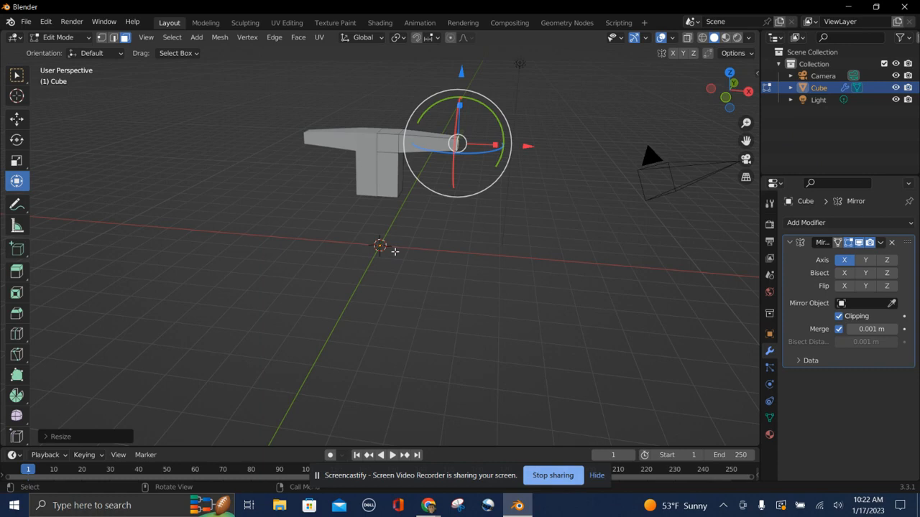
# Extrude the end face outward twice, about 0.17 m and then about 0.67 m.
pyautogui.press('e')
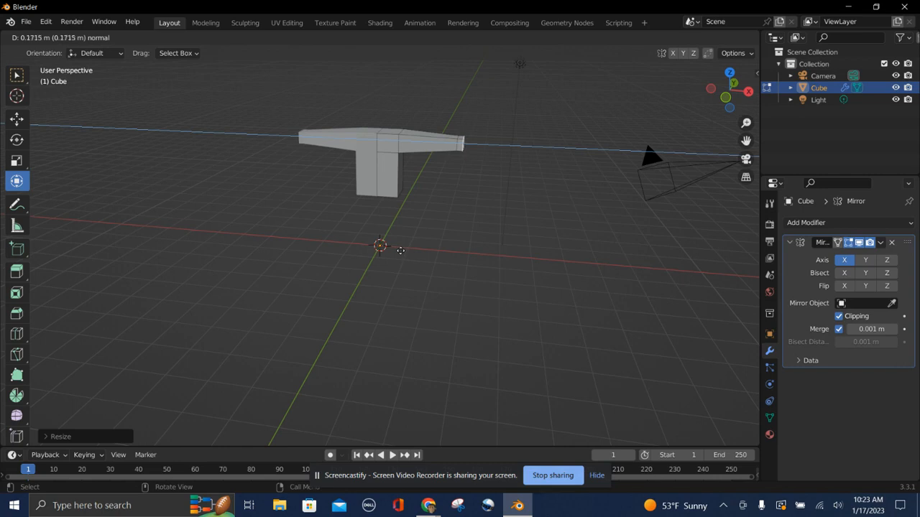
pyautogui.click(401, 250)
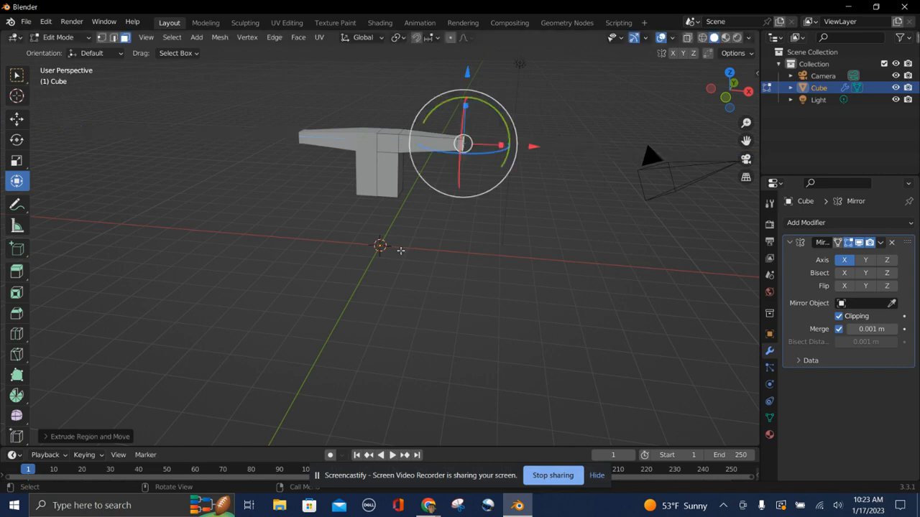
pyautogui.press('e')
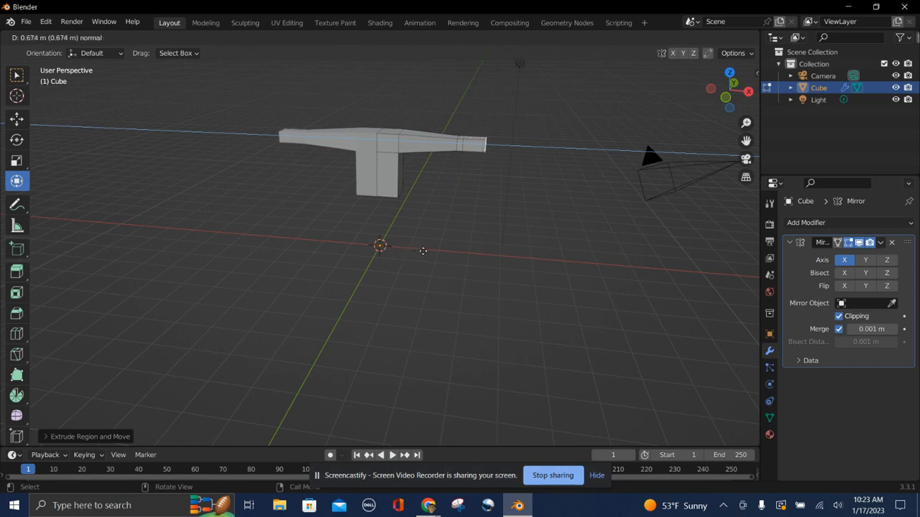
pyautogui.click(423, 251)
# Scale the new end face down and nudge it with the gizmo to taper the tip.
pyautogui.moveTo(422, 252); pyautogui.dragTo(295, 248, button='middle')
pyautogui.moveTo(402, 136); pyautogui.dragTo(436, 172)
pyautogui.moveTo(492, 253); pyautogui.dragTo(491, 254, button='middle')
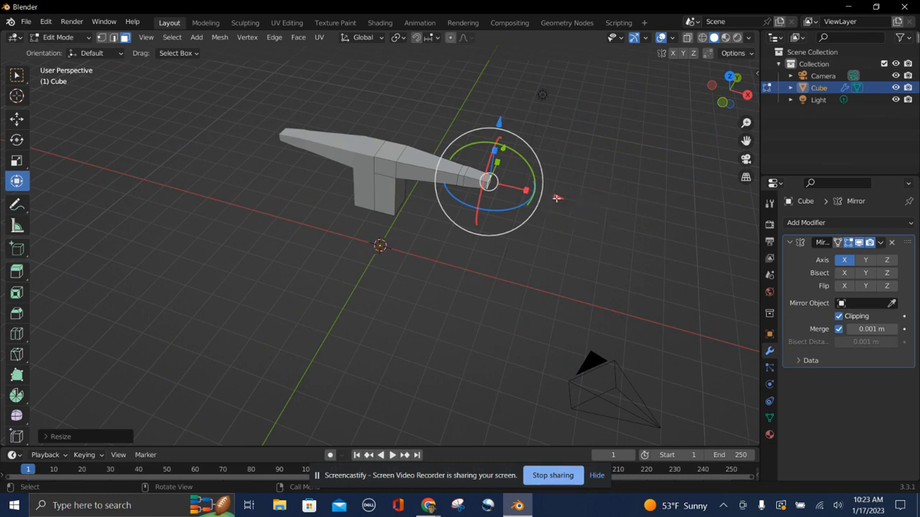
pyautogui.moveTo(555, 199); pyautogui.dragTo(552, 198)
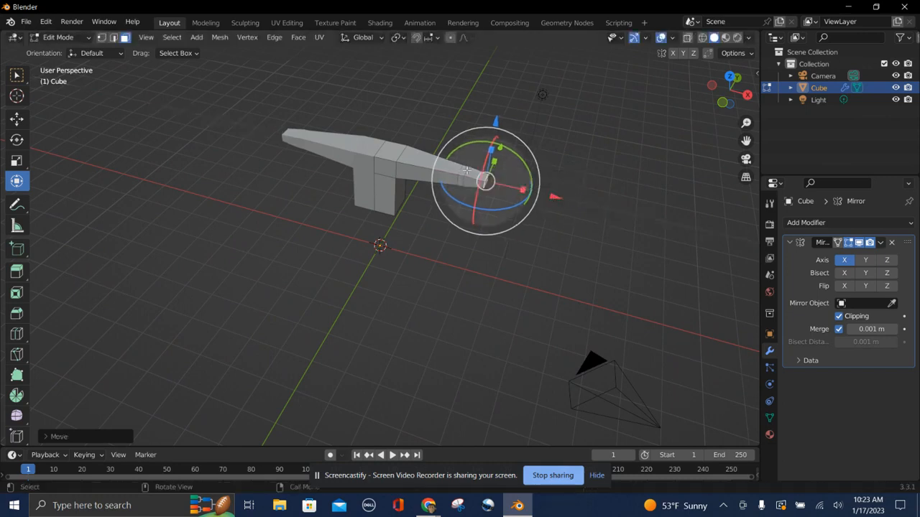
pyautogui.click(460, 180)
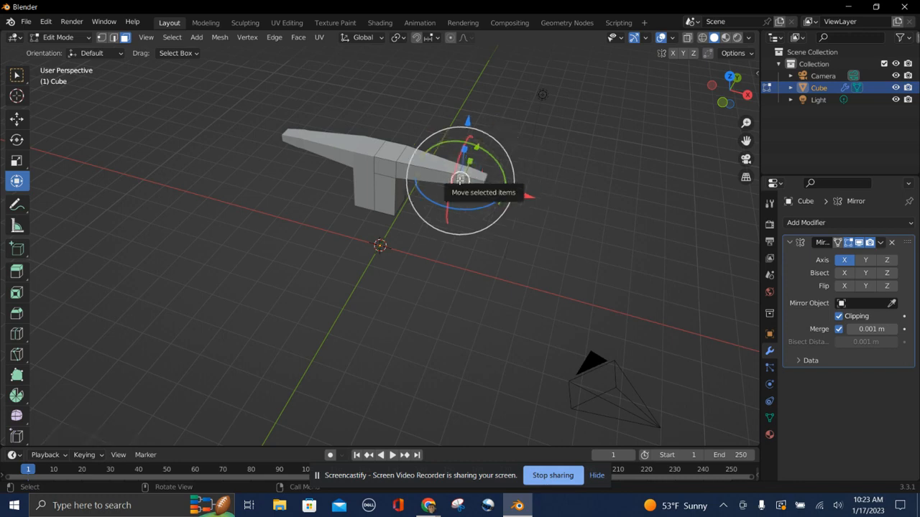
pyautogui.moveTo(459, 180); pyautogui.dragTo(470, 181, button='middle')
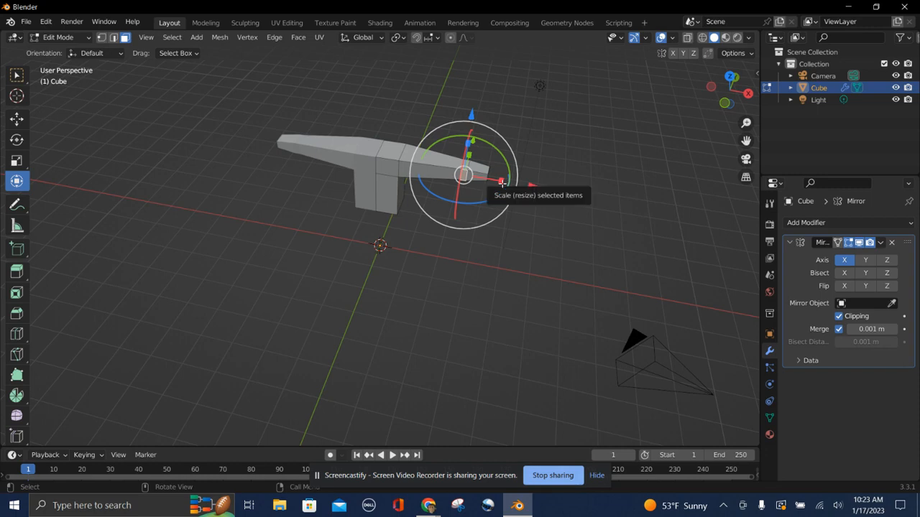
# Extrude the tip face about 0.14 m further and adjust it with the gizmo.
pyautogui.press('e')
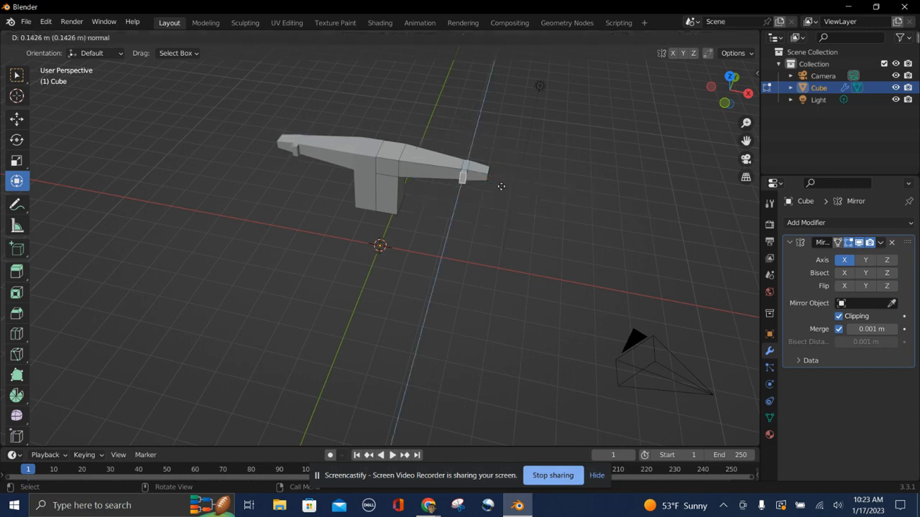
pyautogui.click(501, 186)
pyautogui.moveTo(500, 187); pyautogui.dragTo(417, 180, button='middle')
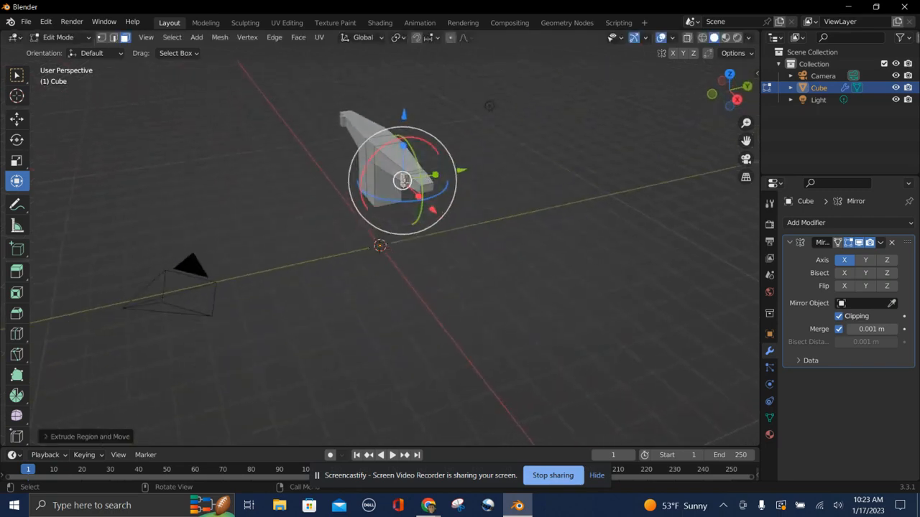
pyautogui.moveTo(404, 180); pyautogui.dragTo(407, 181)
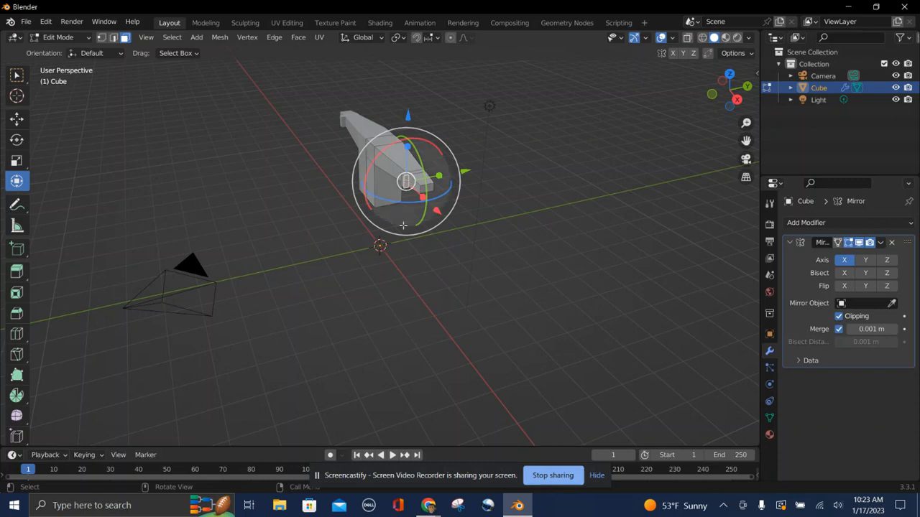
# Extrude the tip face about 0.17 m along the global X axis.
pyautogui.press('e')
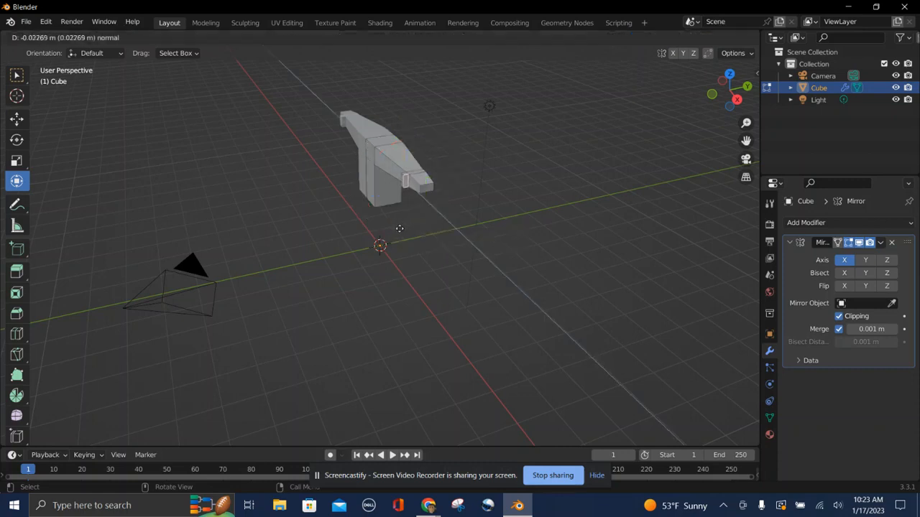
pyautogui.press('x')
pyautogui.press('y')
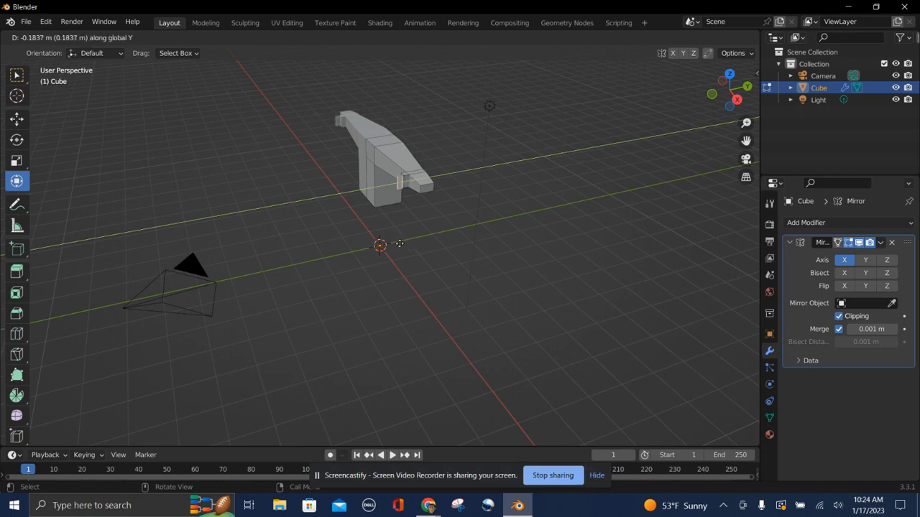
pyautogui.press('x')
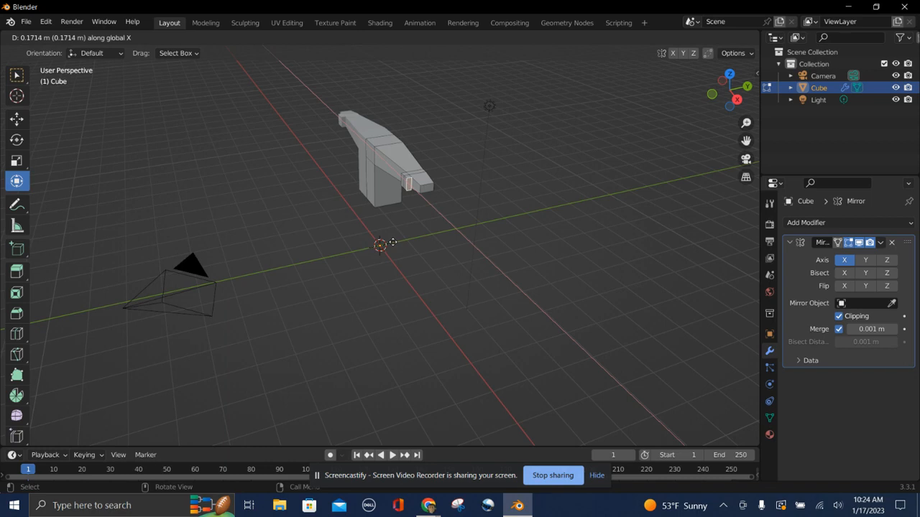
pyautogui.click(393, 242)
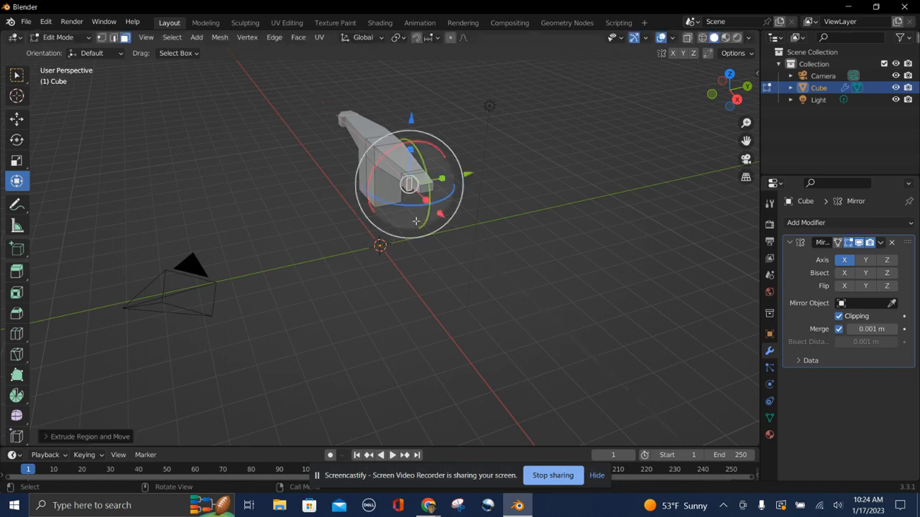
# Nudge the extruded tip face slightly with the move gizmo.
pyautogui.moveTo(469, 172); pyautogui.dragTo(460, 177)
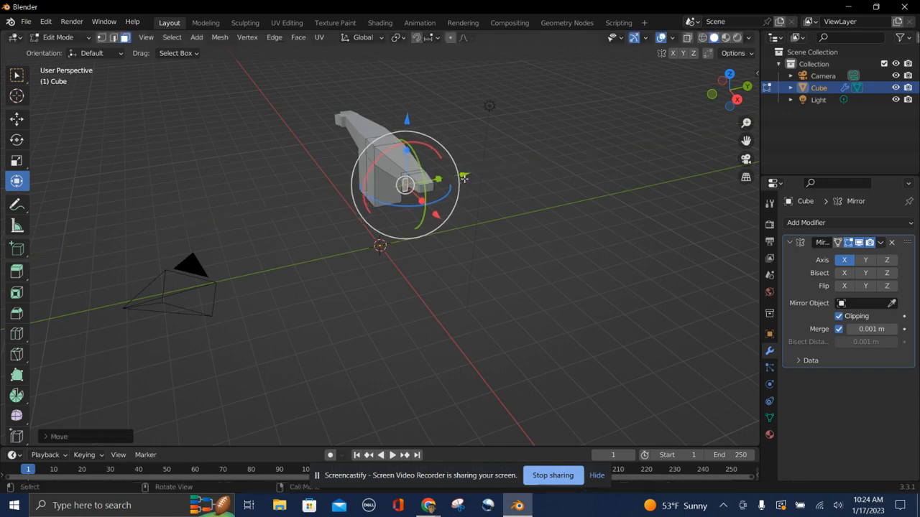
pyautogui.click(481, 211)
pyautogui.moveTo(427, 234); pyautogui.dragTo(474, 172, button='middle')
pyautogui.click(464, 171)
pyautogui.moveTo(455, 251); pyautogui.dragTo(419, 191, button='middle')
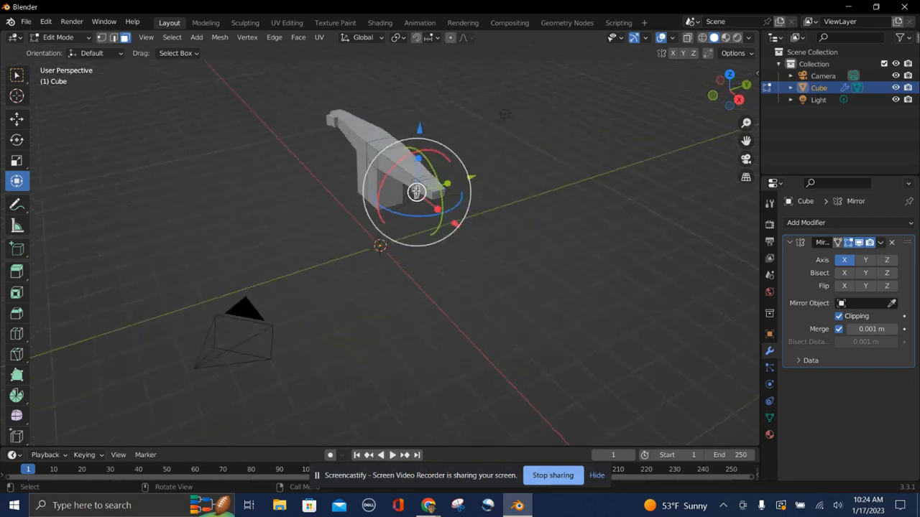
pyautogui.moveTo(420, 160); pyautogui.dragTo(422, 180)
pyautogui.moveTo(422, 276); pyautogui.dragTo(421, 277, button='middle')
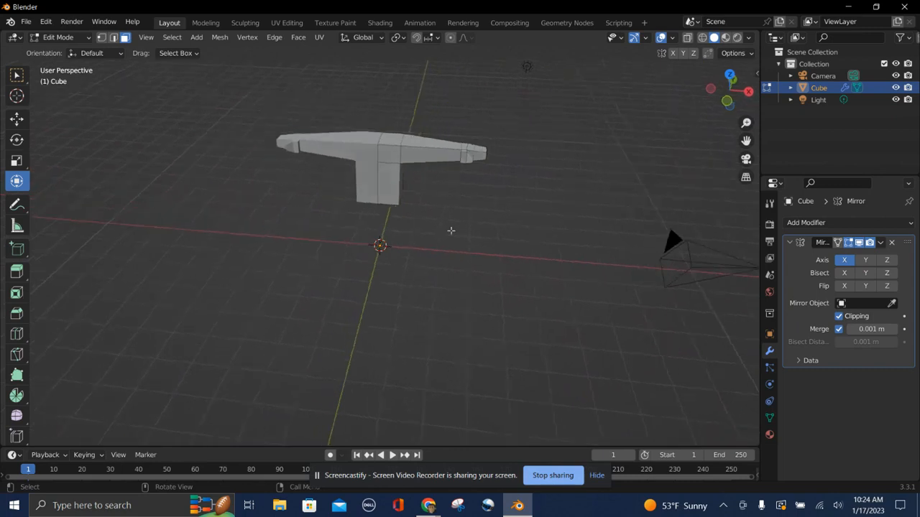
# Select the wing tip face and scale it slightly smaller along Z with the gizmo.
pyautogui.click(464, 155)
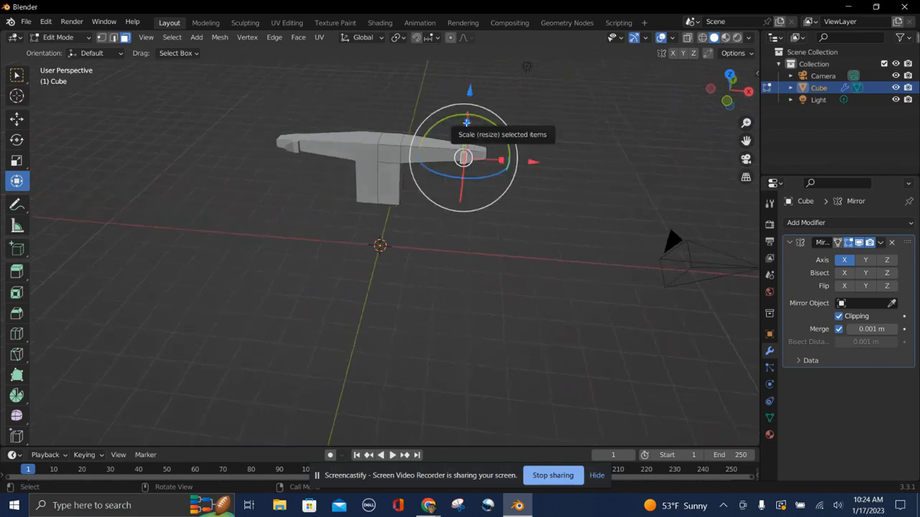
pyautogui.moveTo(466, 123); pyautogui.dragTo(466, 136)
pyautogui.click(509, 211)
pyautogui.moveTo(509, 211); pyautogui.dragTo(509, 214, button='middle')
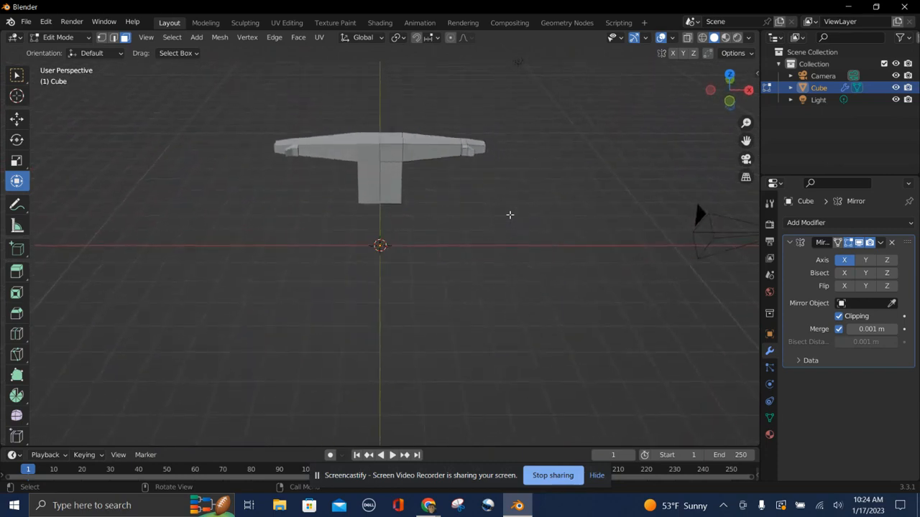
# Inset the top center face about 0.25 m with the boundary option off.
pyautogui.click(386, 141)
pyautogui.moveTo(443, 240); pyautogui.dragTo(445, 240, button='middle')
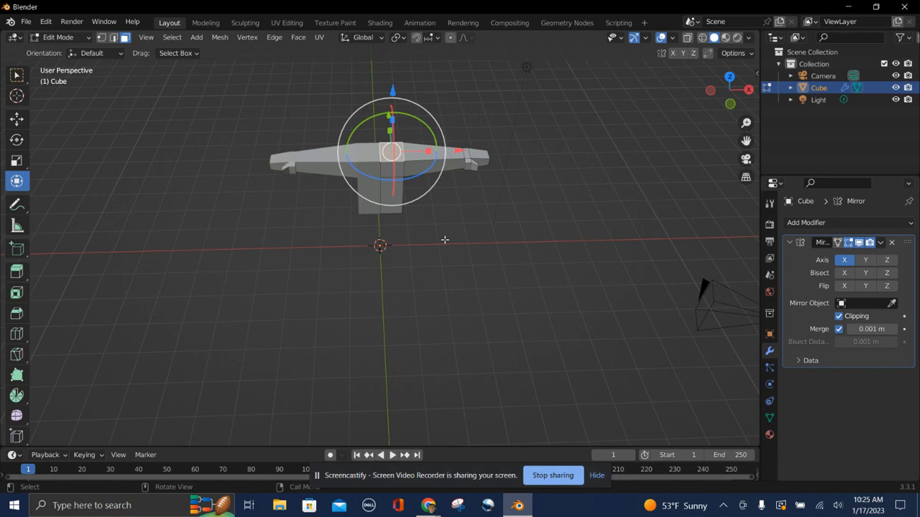
pyautogui.press('i')
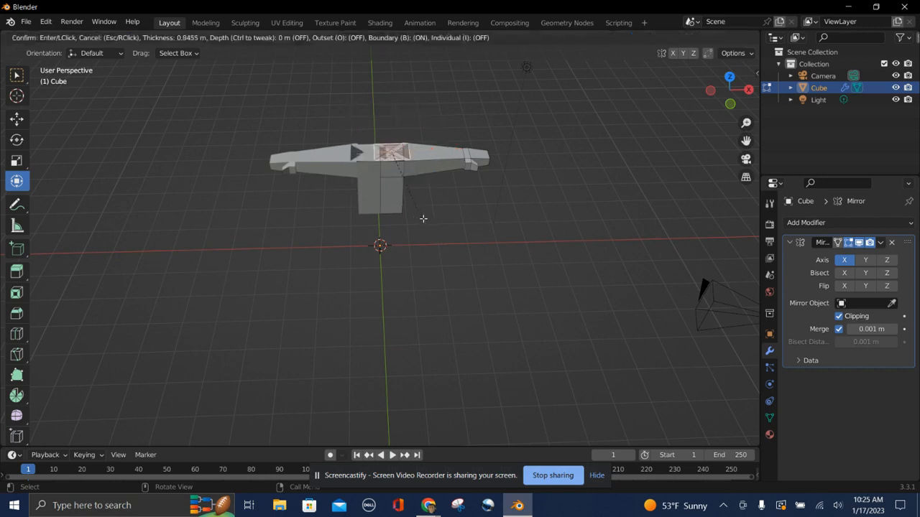
pyautogui.press('b')
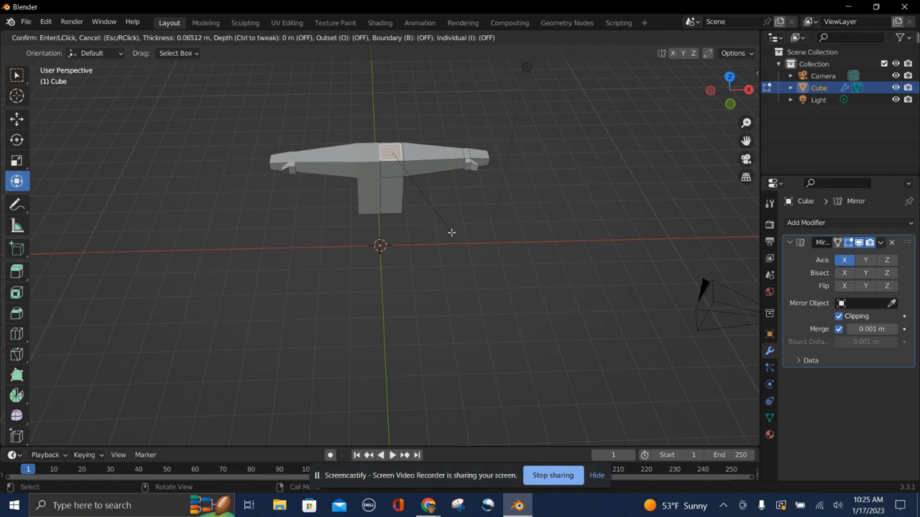
pyautogui.press('b')
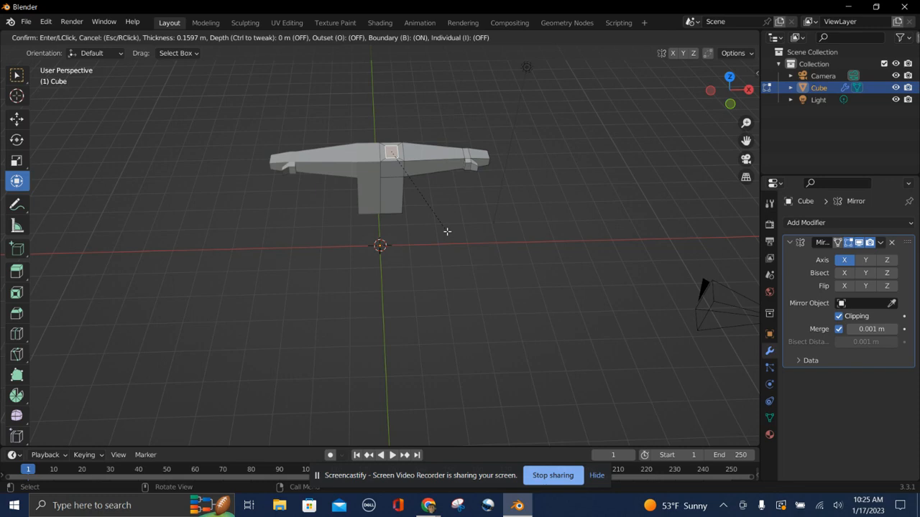
pyautogui.press('b')
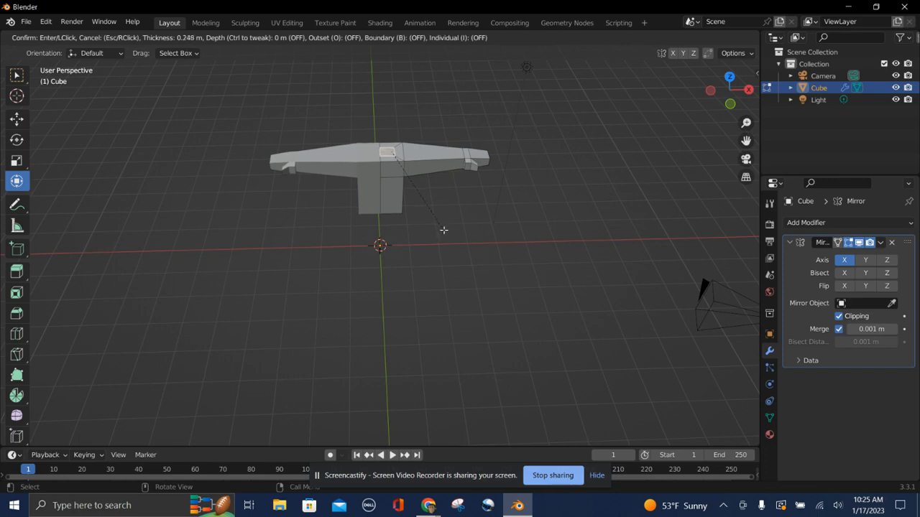
pyautogui.click(444, 230)
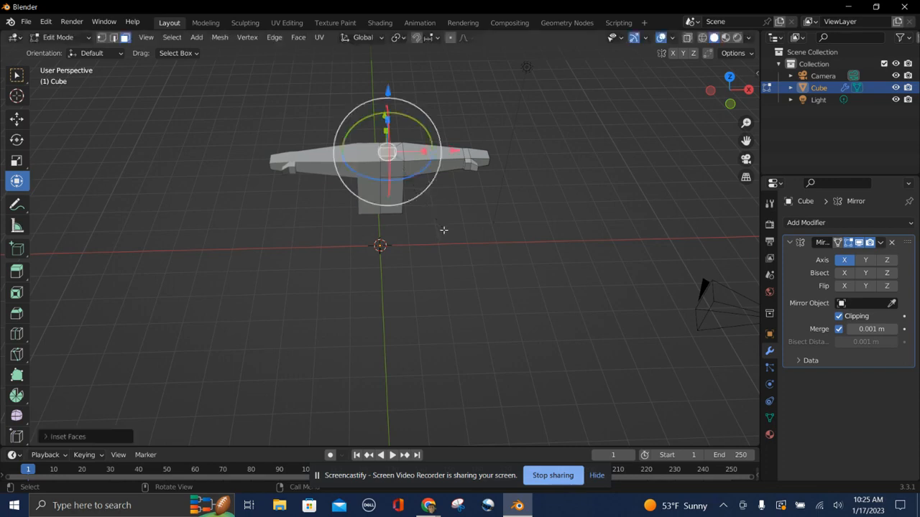
# Extrude the inset face upward about 0.49 m.
pyautogui.press('e')
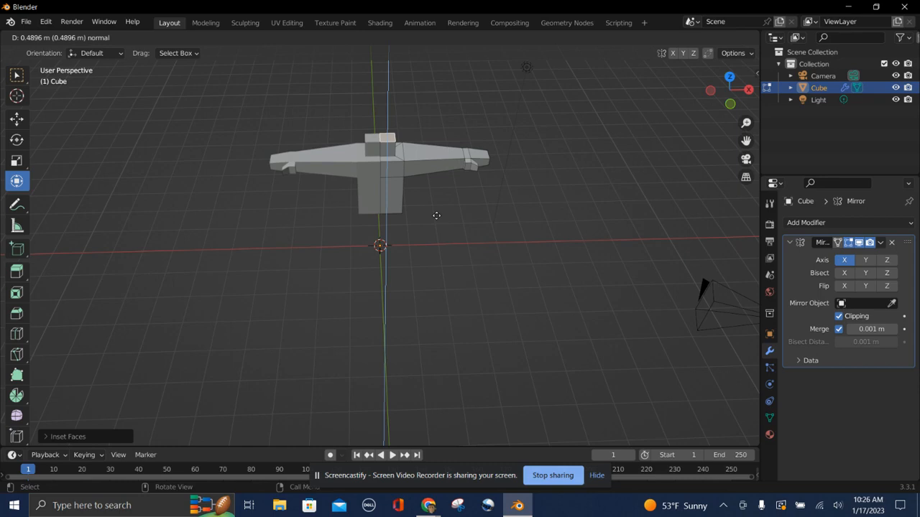
pyautogui.click(436, 217)
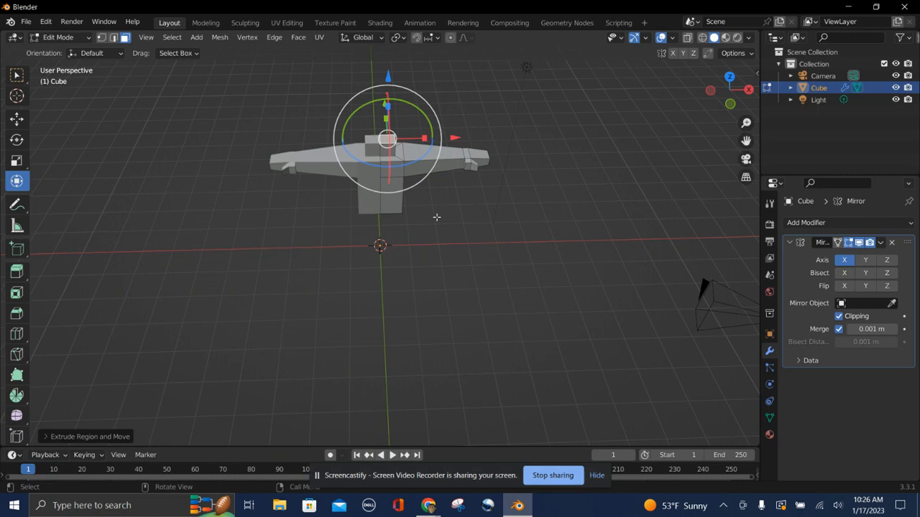
pyautogui.press('e')
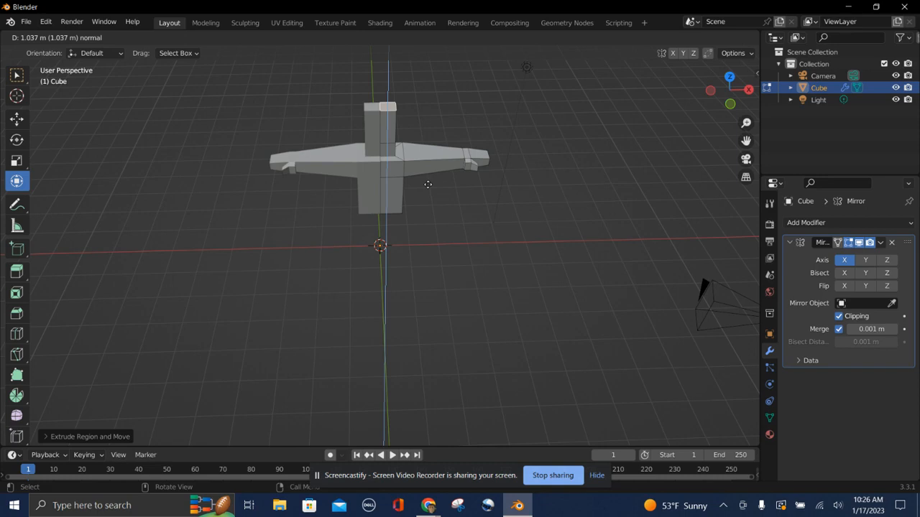
pyautogui.click(428, 185)
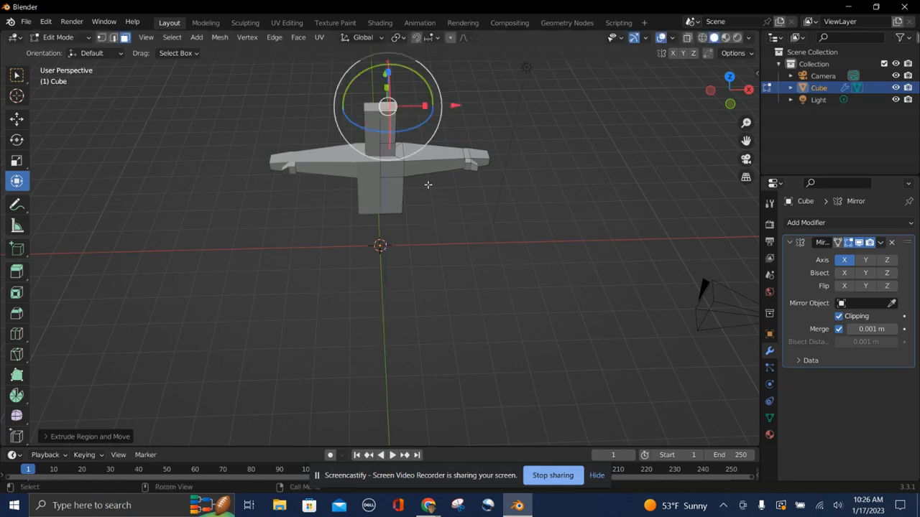
pyautogui.hotkey('ctrl', 'z')
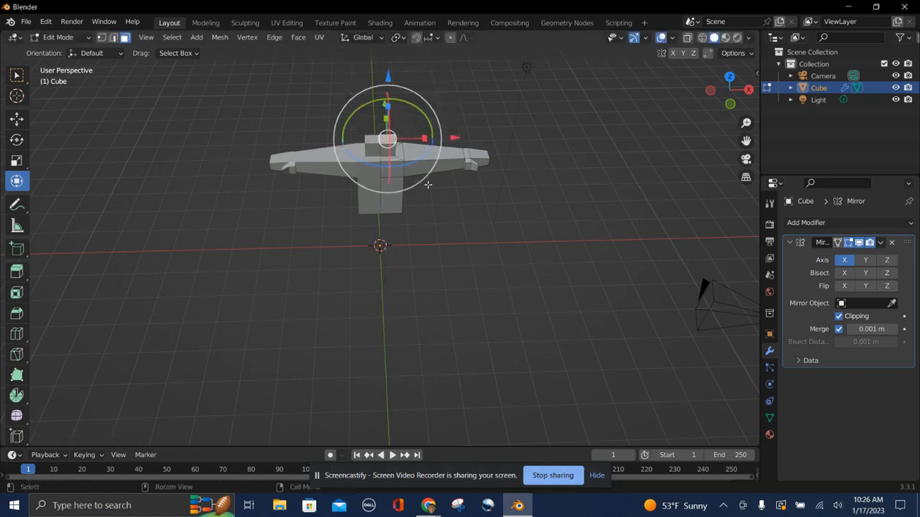
# Box-select the raised top face and run Inset on it again, toggling the boundary option.
pyautogui.press('b')
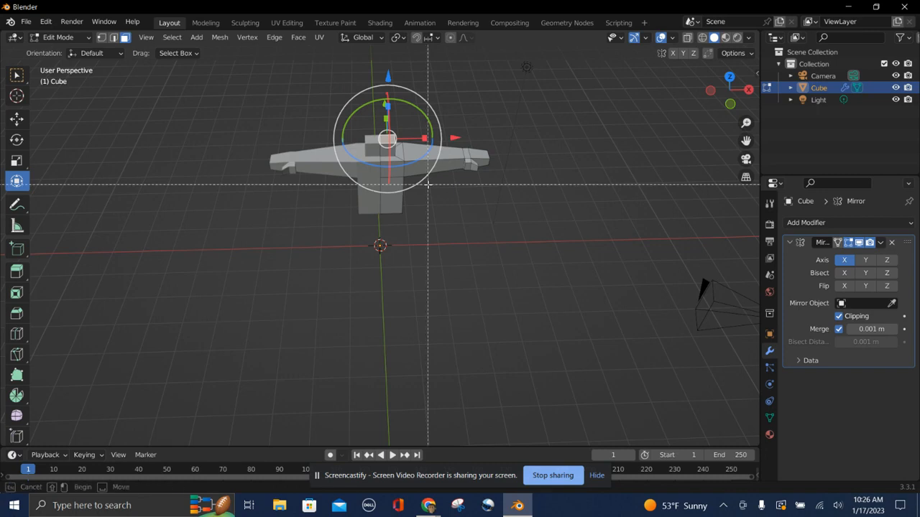
pyautogui.click(392, 137)
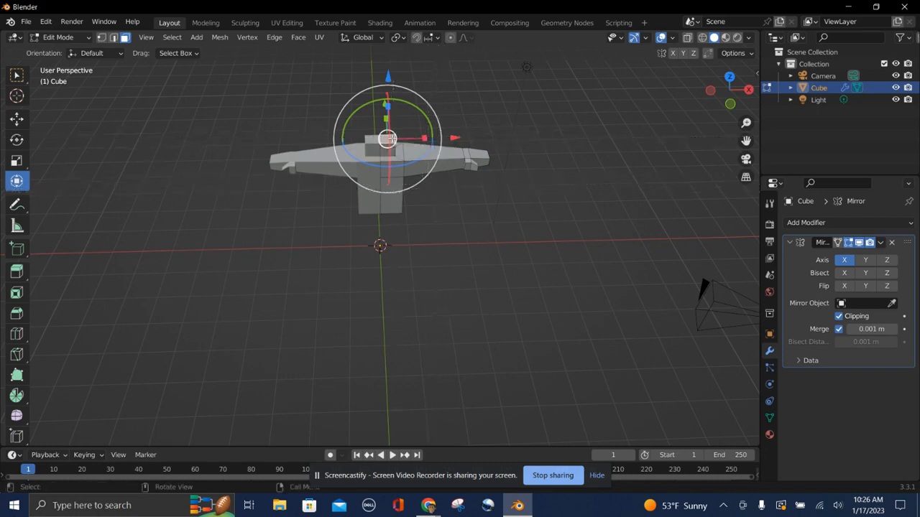
pyautogui.press('b')
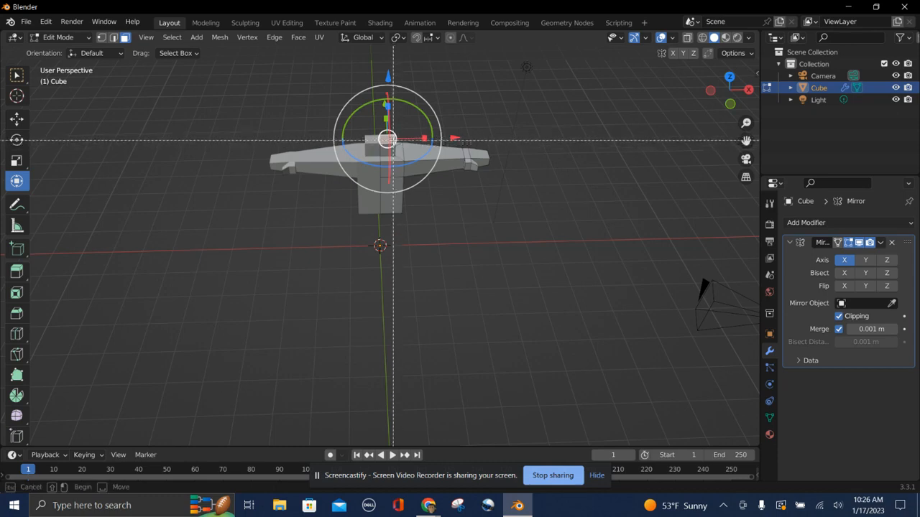
pyautogui.click(389, 141)
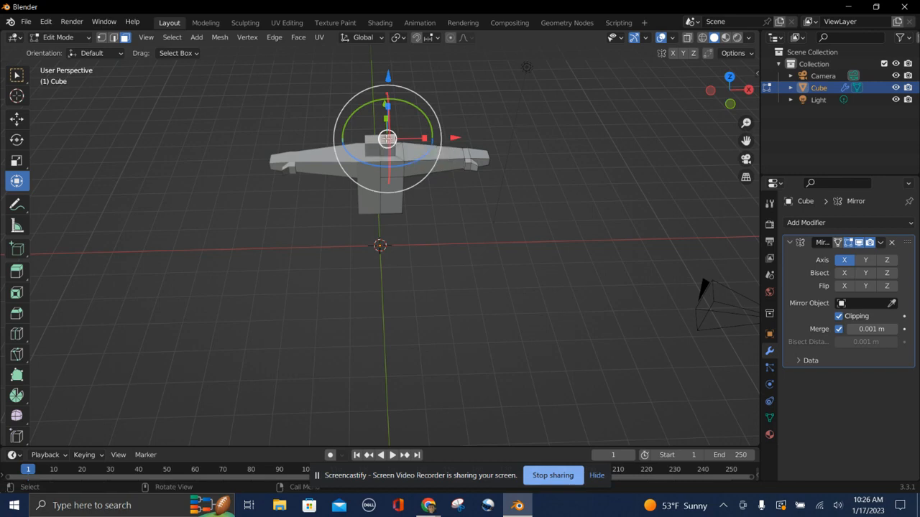
pyautogui.press('i')
pyautogui.press('b')
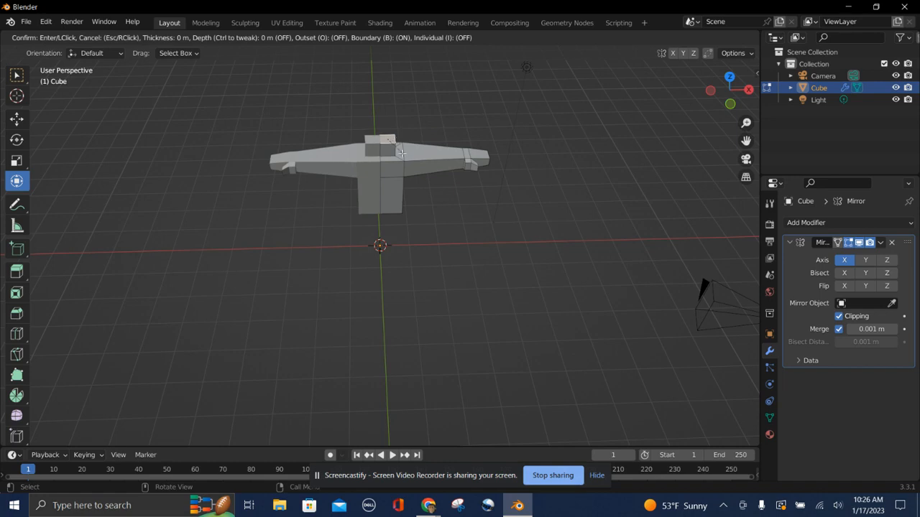
pyautogui.press('b')
pyautogui.press('i')
pyautogui.press('b')
pyautogui.click(392, 137)
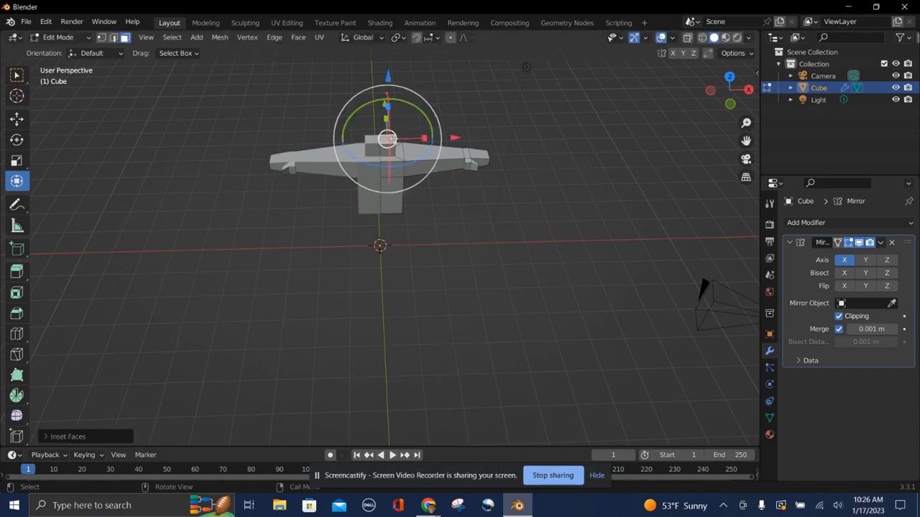
# Reselect the raised top face and extrude it upward about 1.02 m.
pyautogui.moveTo(361, 207)
pyautogui.mouseDown(button='middle')
pyautogui.moveTo(374, 210)
pyautogui.moveTo(360, 207)
pyautogui.mouseUp(button='middle')
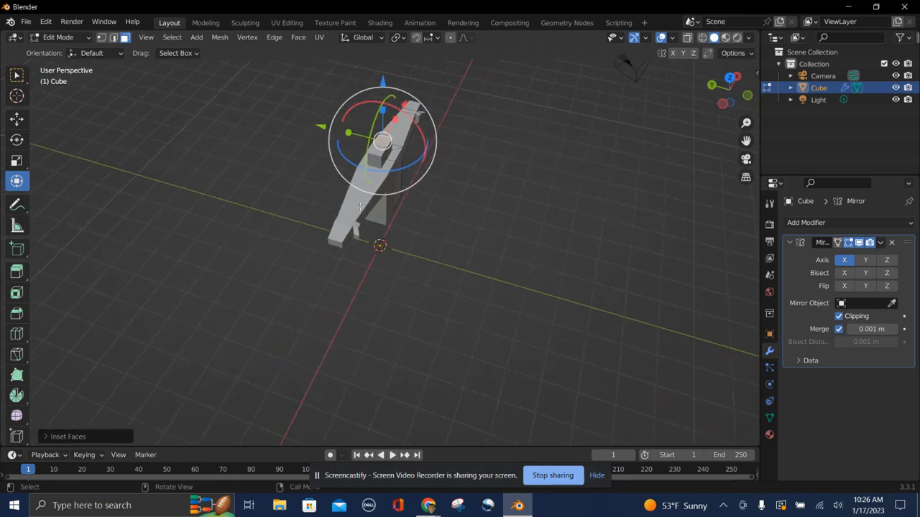
pyautogui.moveTo(347, 133); pyautogui.dragTo(338, 132)
pyautogui.moveTo(355, 161); pyautogui.dragTo(325, 234, button='middle')
pyautogui.click(325, 233)
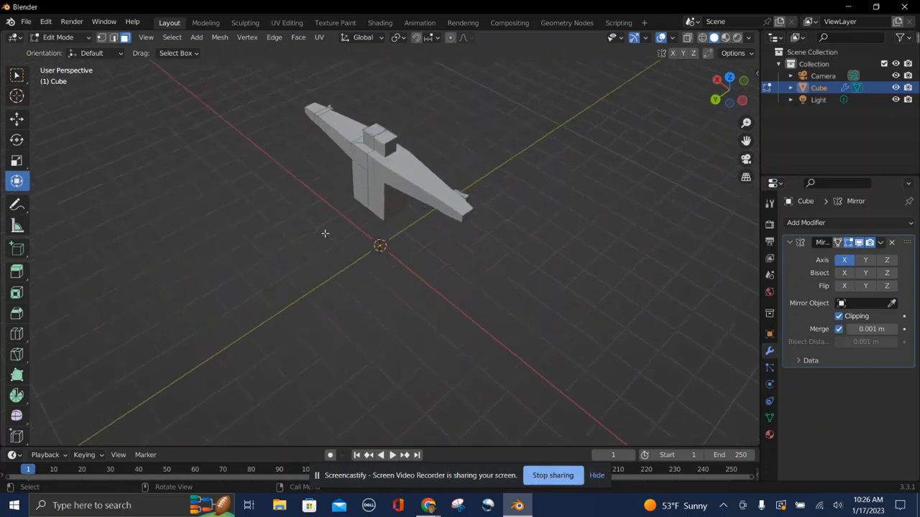
pyautogui.hotkey('ctrl', 'z')
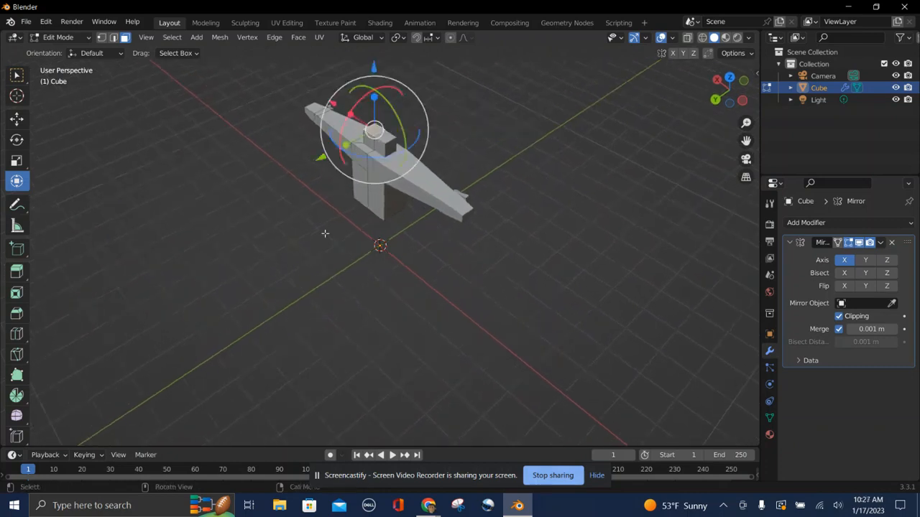
pyautogui.click(324, 233)
pyautogui.click(375, 128)
pyautogui.moveTo(347, 146); pyautogui.dragTo(329, 184)
pyautogui.moveTo(328, 183); pyautogui.dragTo(338, 172, button='middle')
pyautogui.moveTo(427, 137); pyautogui.dragTo(454, 144)
pyautogui.moveTo(441, 298); pyautogui.dragTo(442, 298, button='middle')
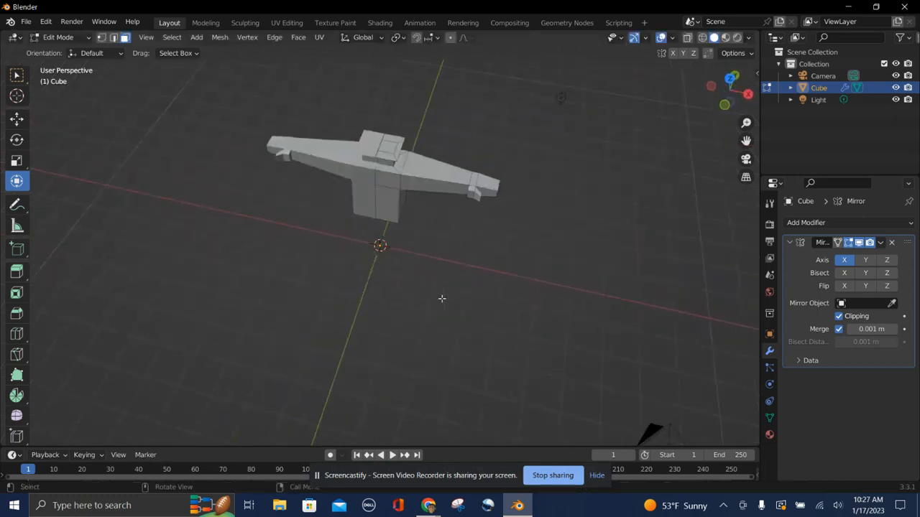
pyautogui.click(391, 146)
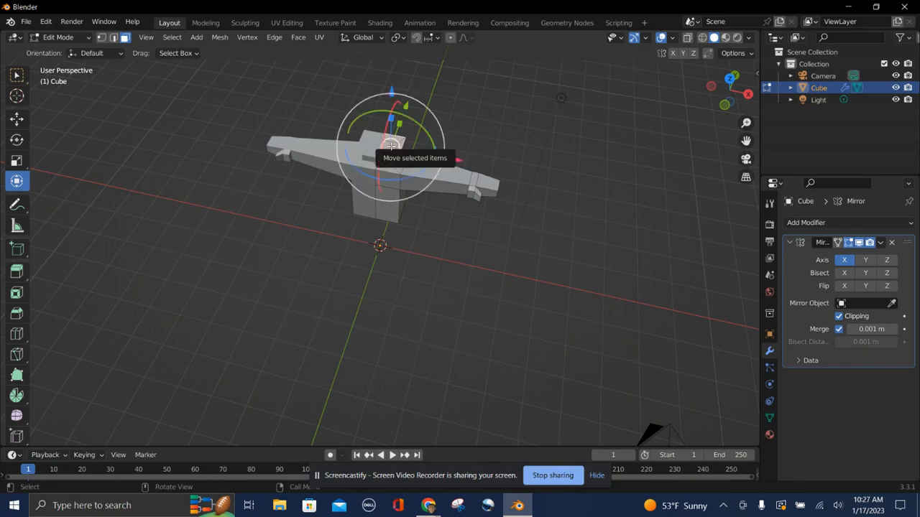
pyautogui.press('e')
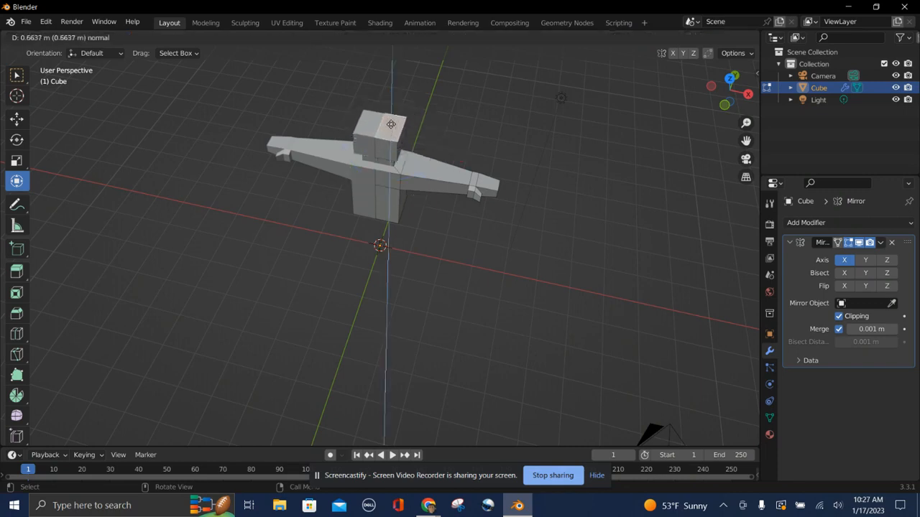
pyautogui.click(388, 116)
# Scale the new top face slightly with the gizmo's scale handle.
pyautogui.moveTo(464, 246); pyautogui.dragTo(464, 249, button='middle')
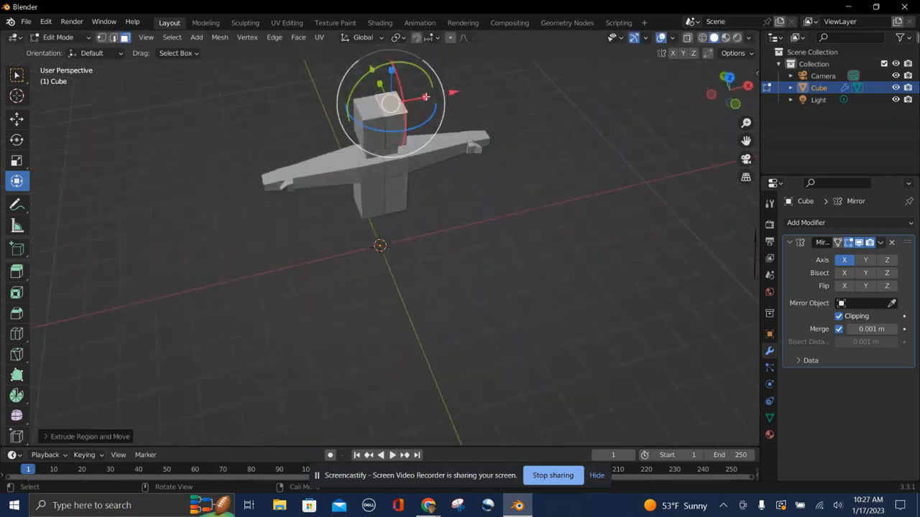
pyautogui.moveTo(428, 96); pyautogui.dragTo(420, 100)
pyautogui.moveTo(468, 218); pyautogui.dragTo(457, 210, button='middle')
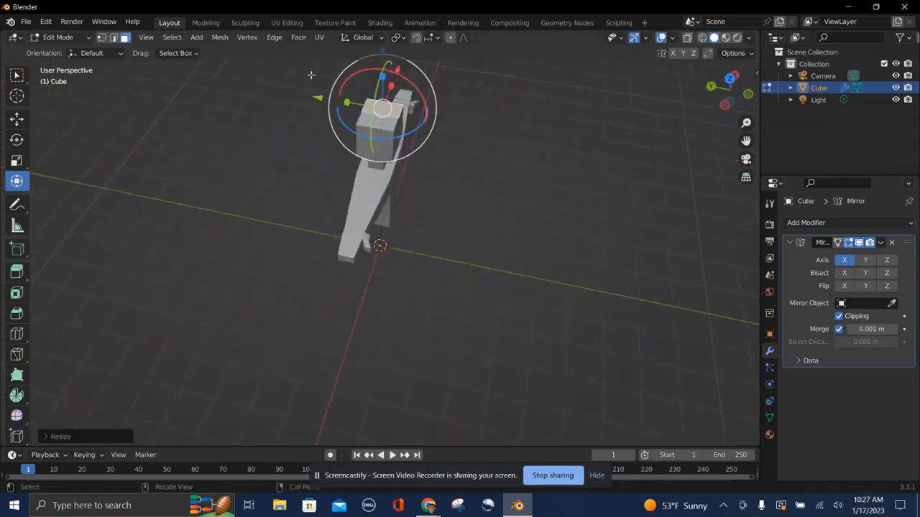
pyautogui.moveTo(346, 103); pyautogui.dragTo(434, 175)
pyautogui.moveTo(435, 175); pyautogui.dragTo(447, 186, button='middle')
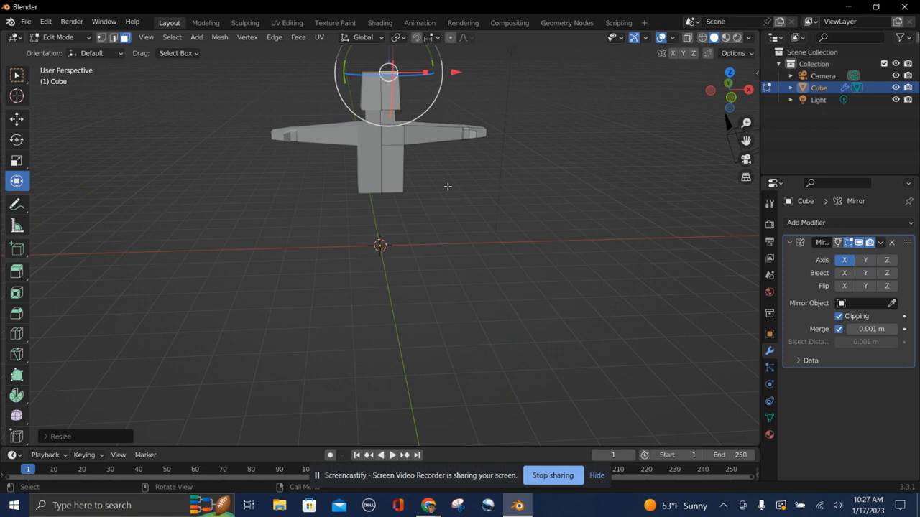
# Add a vertical loop cut through the lower torso, splitting it into a left and right half.
pyautogui.moveTo(374, 205); pyautogui.dragTo(375, 208, button='middle')
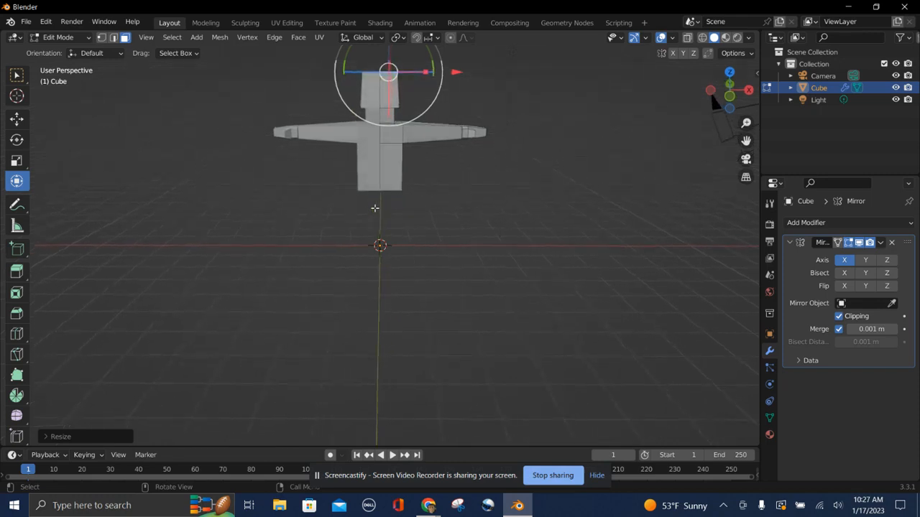
pyautogui.moveTo(374, 208); pyautogui.dragTo(375, 208, button='middle')
pyautogui.hotkey('ctrl', 'r')
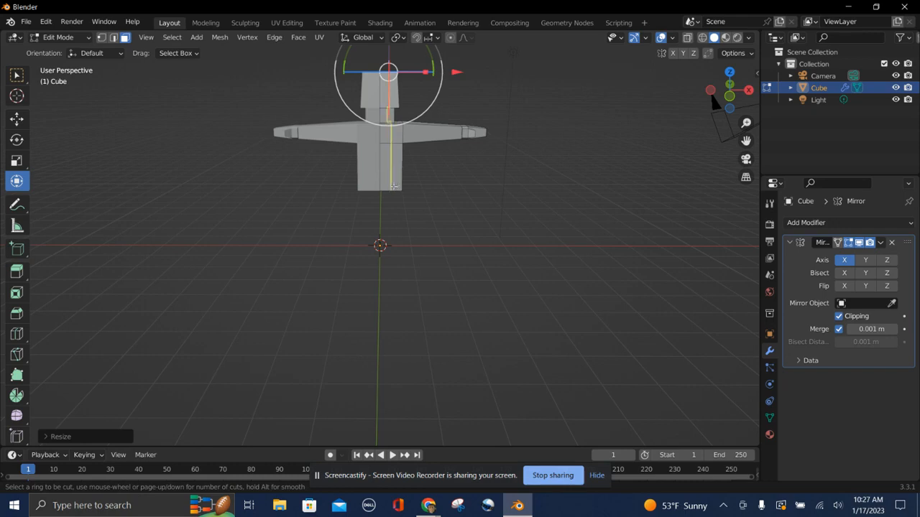
pyautogui.click(394, 185)
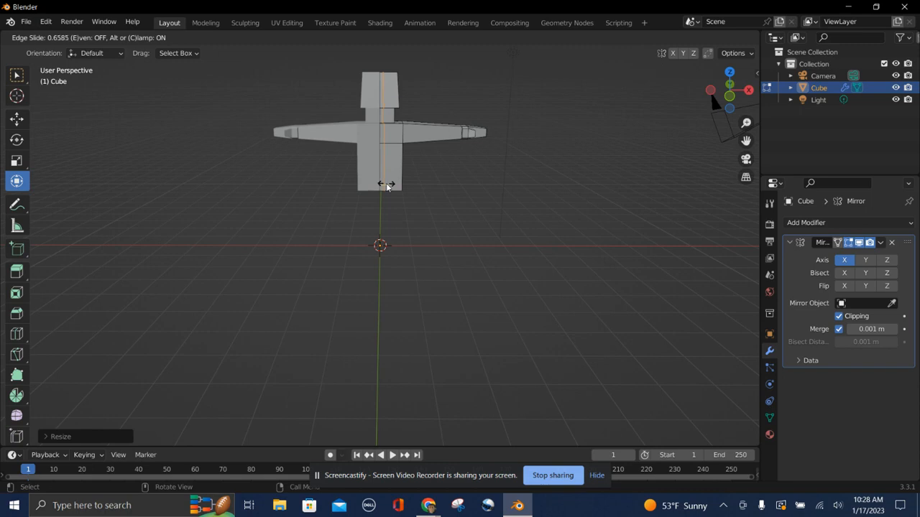
pyautogui.click(387, 185)
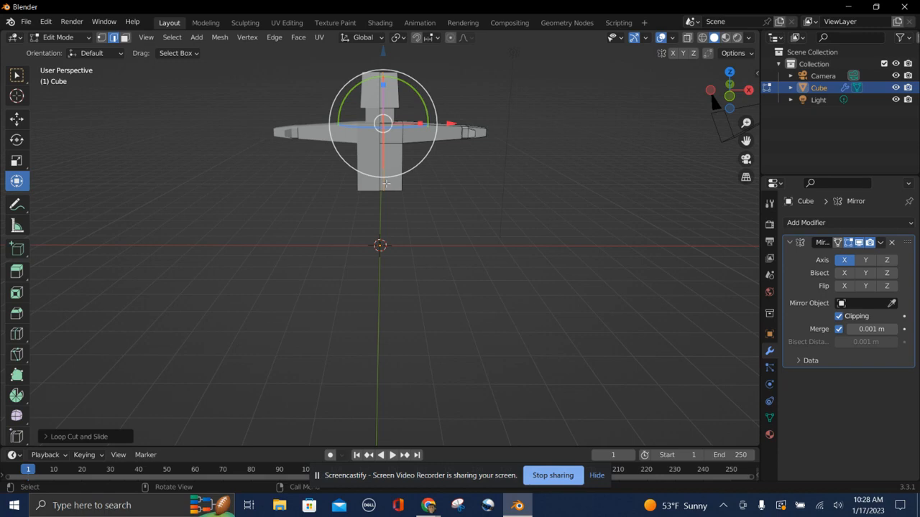
# Switch to face selection, select the bottom face of the torso half and extrude it downward about 1.64 m as a leg.
pyautogui.moveTo(393, 223)
pyautogui.mouseDown(button='middle')
pyautogui.moveTo(402, 216)
pyautogui.moveTo(393, 214)
pyautogui.mouseUp(button='middle')
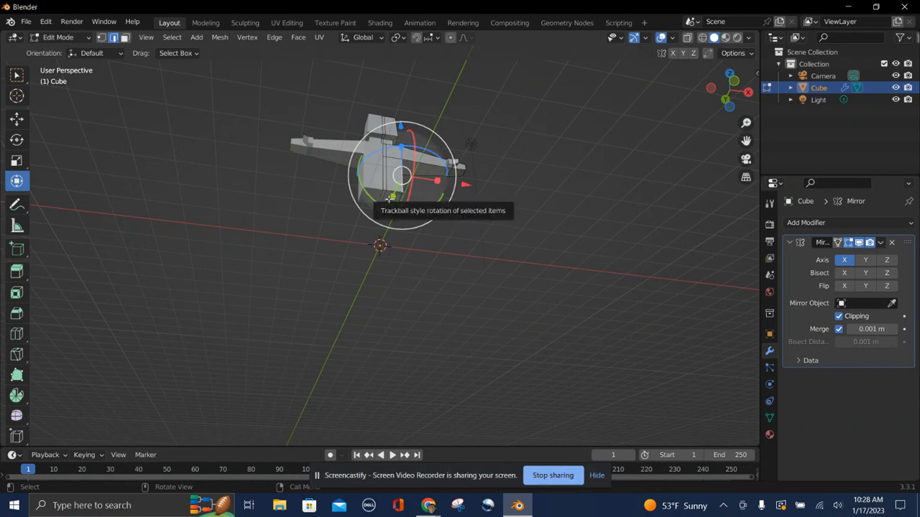
pyautogui.moveTo(389, 198); pyautogui.dragTo(386, 201)
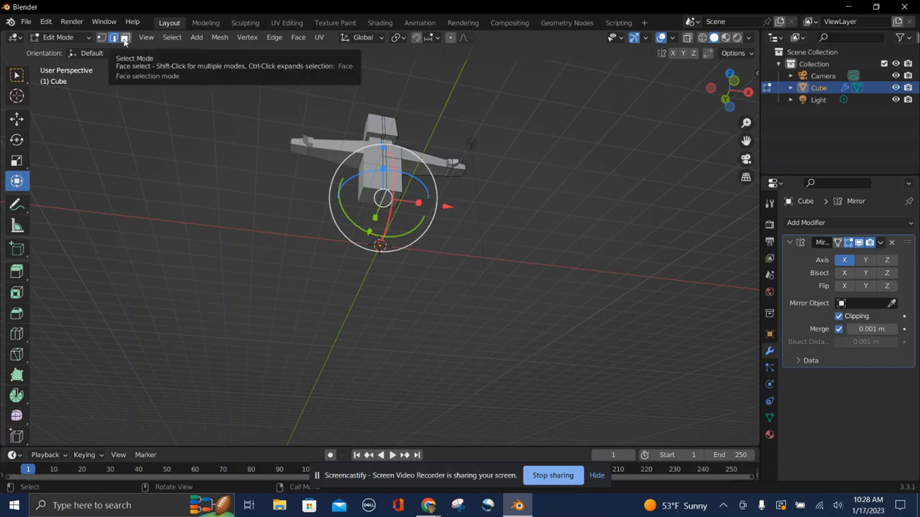
pyautogui.click(125, 38)
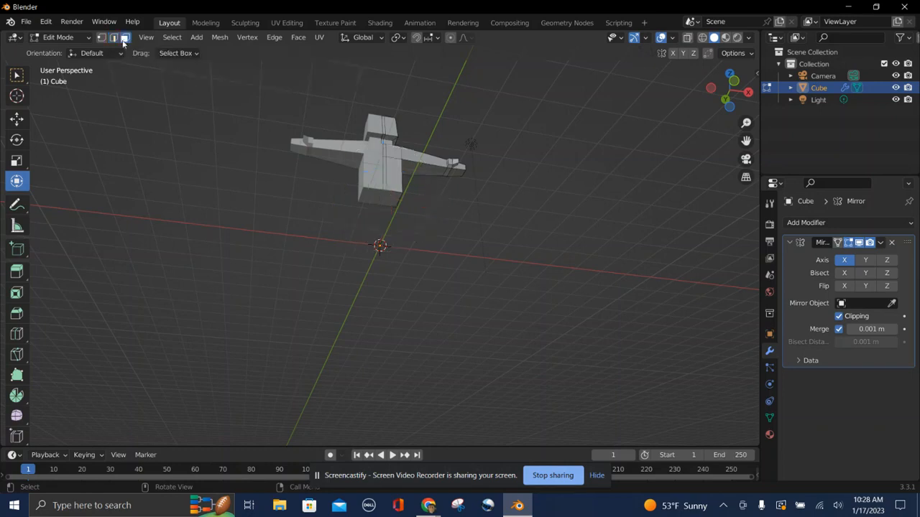
pyautogui.click(391, 198)
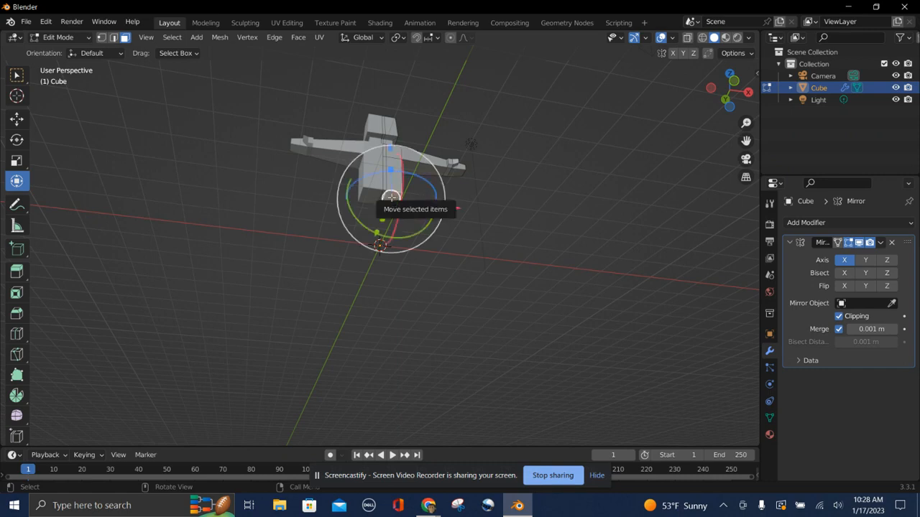
pyautogui.moveTo(395, 310); pyautogui.dragTo(394, 309, button='middle')
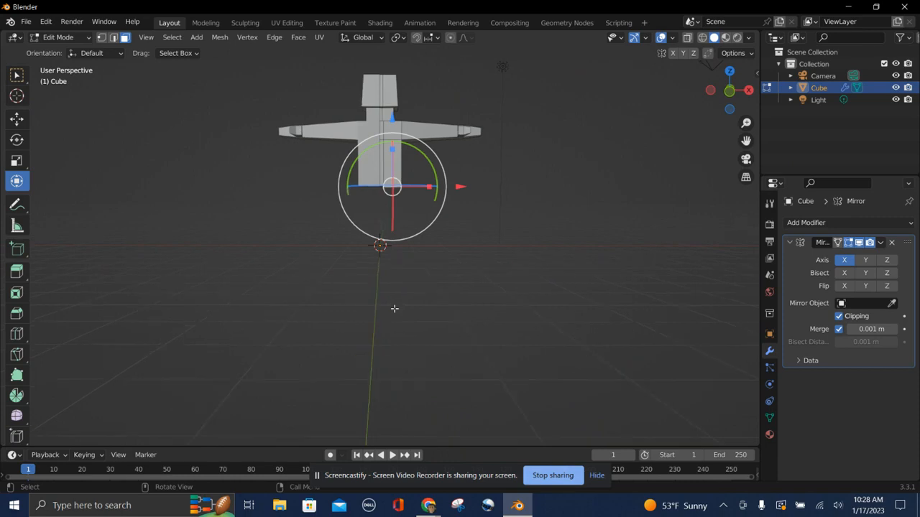
pyautogui.press('e')
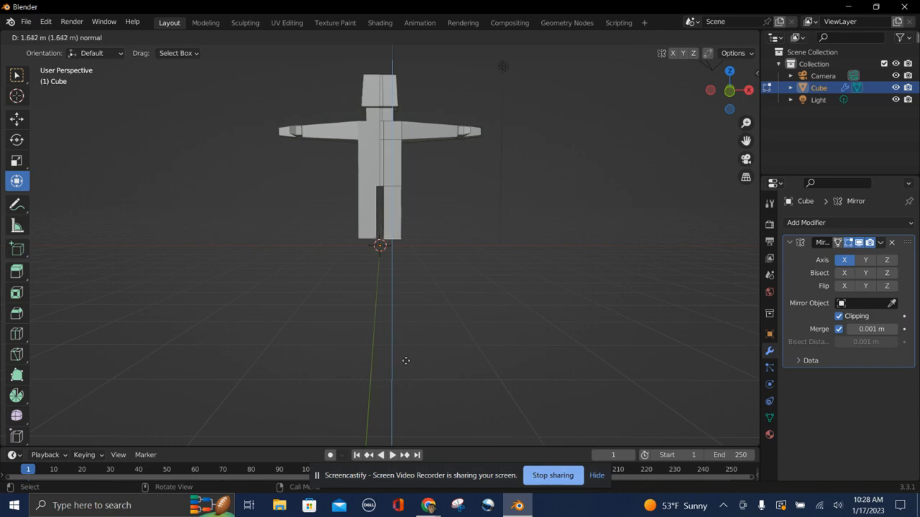
pyautogui.click(405, 359)
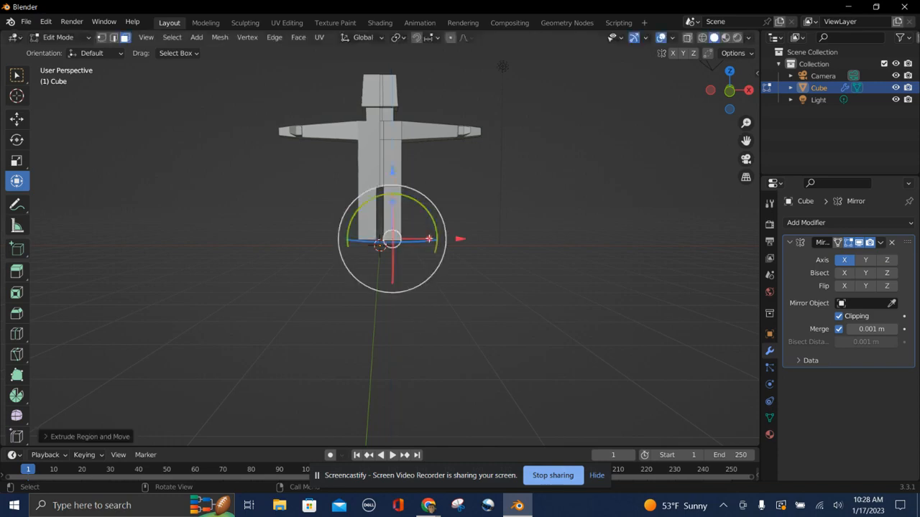
# Extrude the leg's bottom face further downward about 0.36 m.
pyautogui.moveTo(429, 239); pyautogui.dragTo(429, 240)
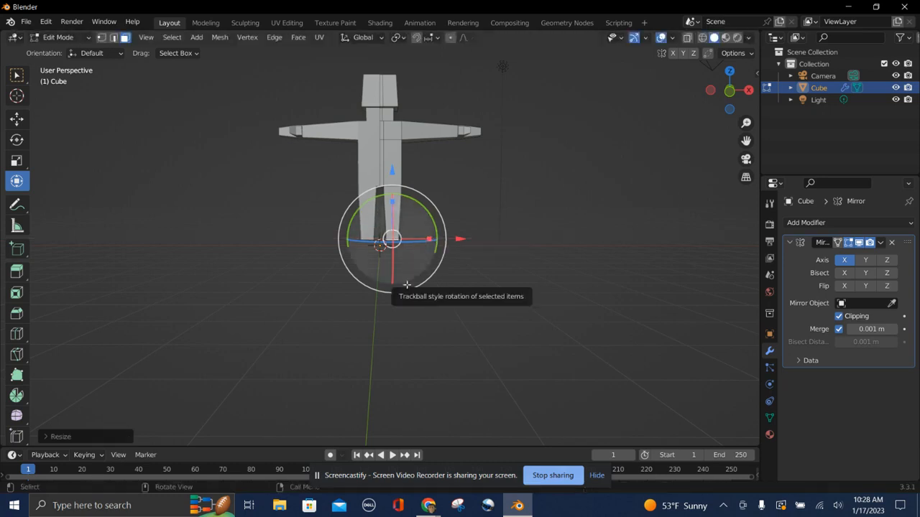
pyautogui.hscroll(-10, 407, 284)
pyautogui.hscroll(2, 406, 285)
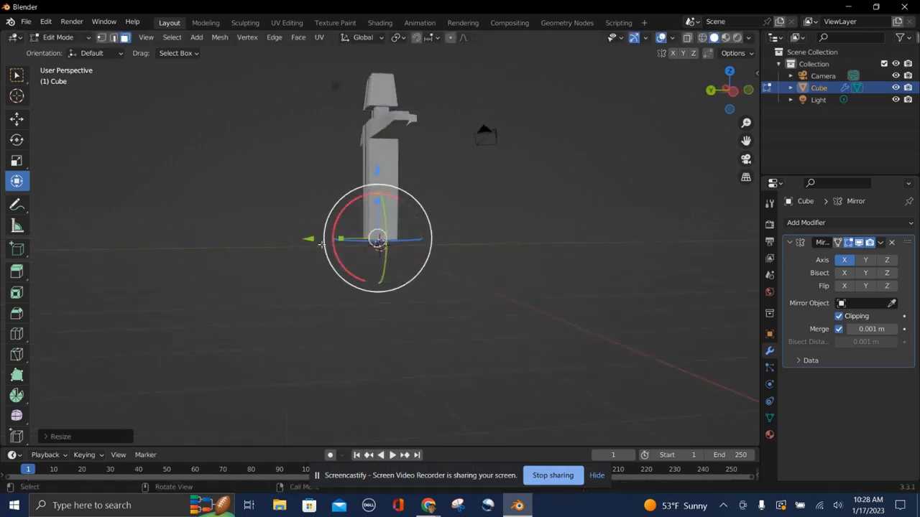
pyautogui.moveTo(339, 239); pyautogui.dragTo(354, 247)
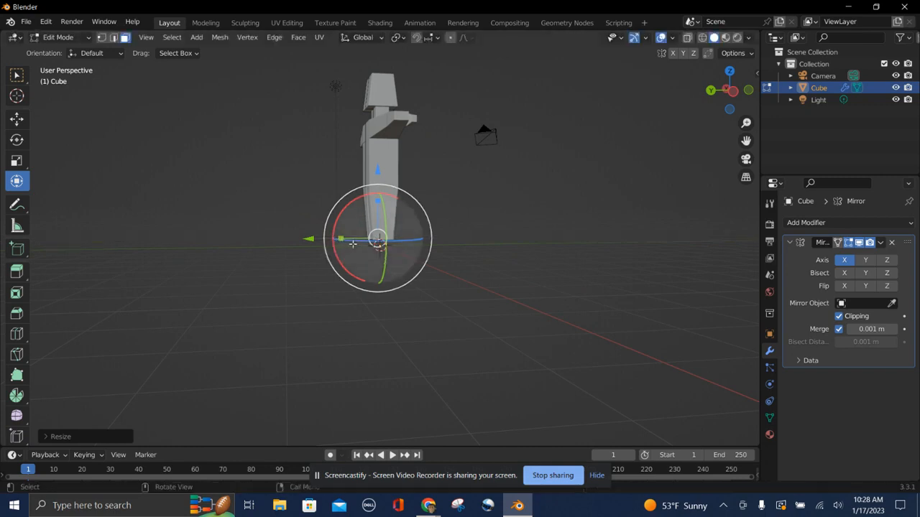
pyautogui.hscroll(7, 508, 310)
pyautogui.moveTo(509, 310); pyautogui.dragTo(488, 308, button='middle')
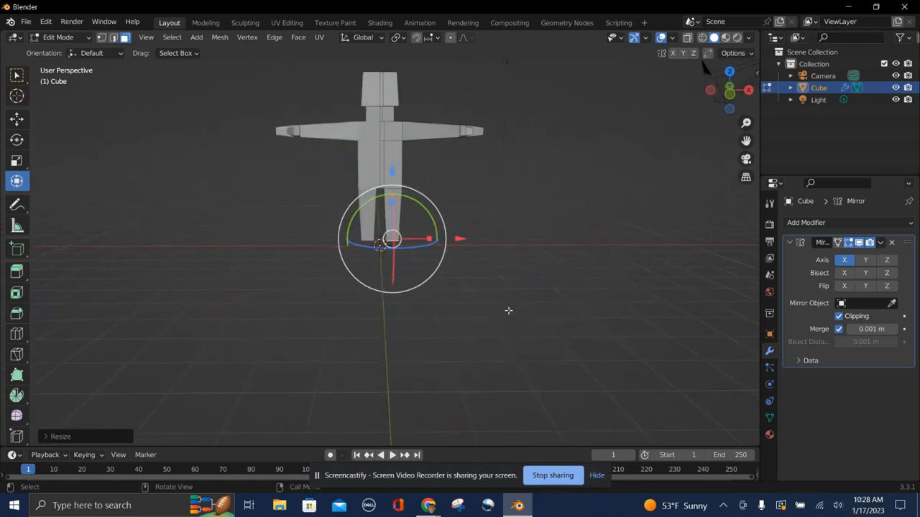
pyautogui.press('e')
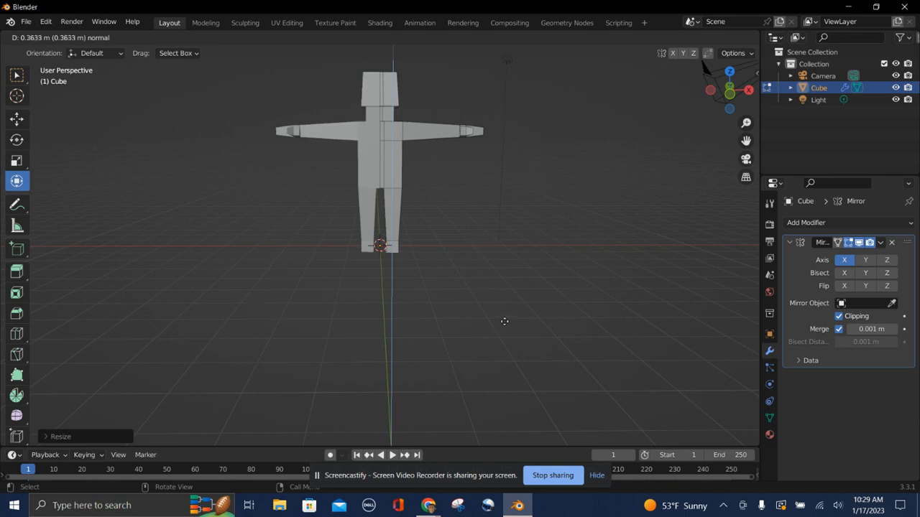
pyautogui.click(505, 321)
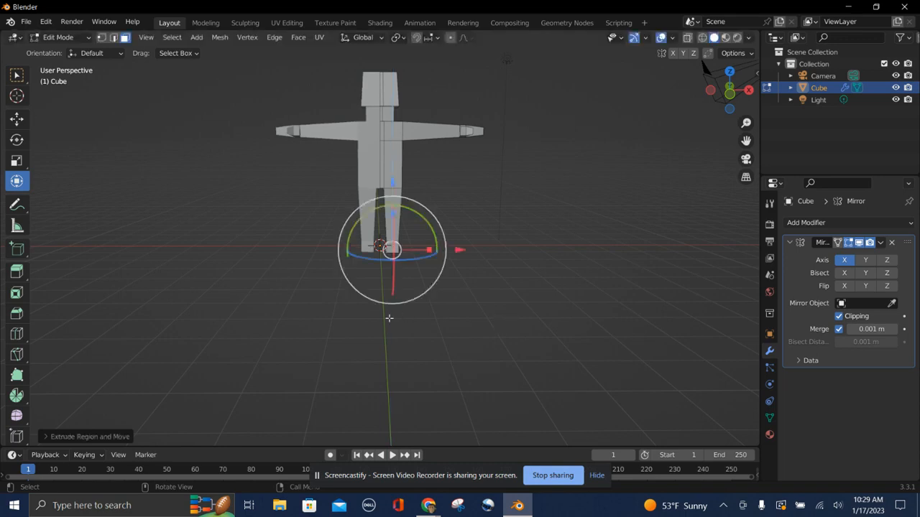
# Select the front face at the bottom of the leg and extrude it forward about 0.57 m to form a foot.
pyautogui.moveTo(521, 345)
pyautogui.mouseDown(button='middle')
pyautogui.moveTo(647, 342)
pyautogui.moveTo(520, 343)
pyautogui.mouseUp(button='middle')
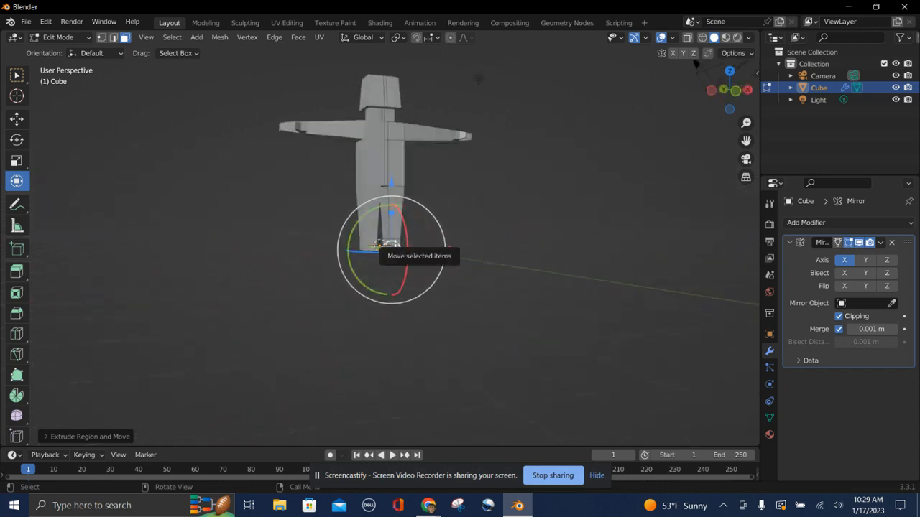
pyautogui.click(395, 246)
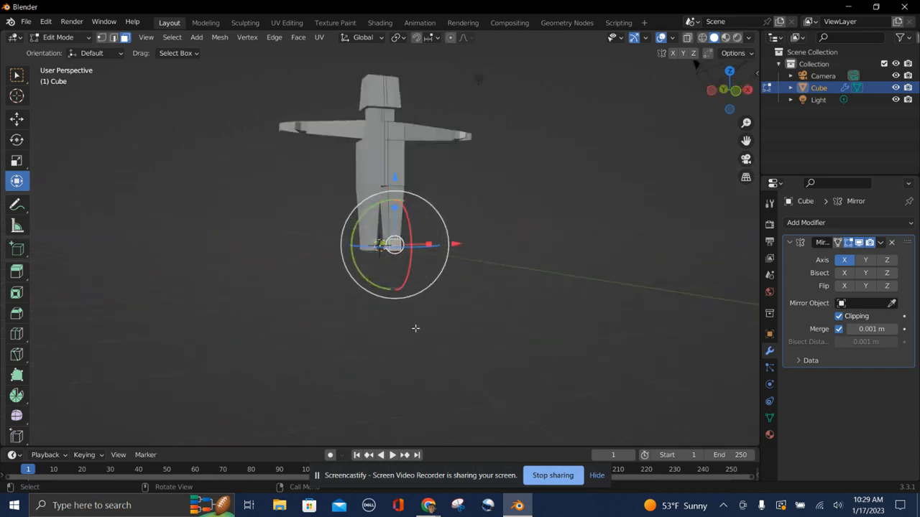
pyautogui.moveTo(415, 328); pyautogui.dragTo(415, 328, button='middle')
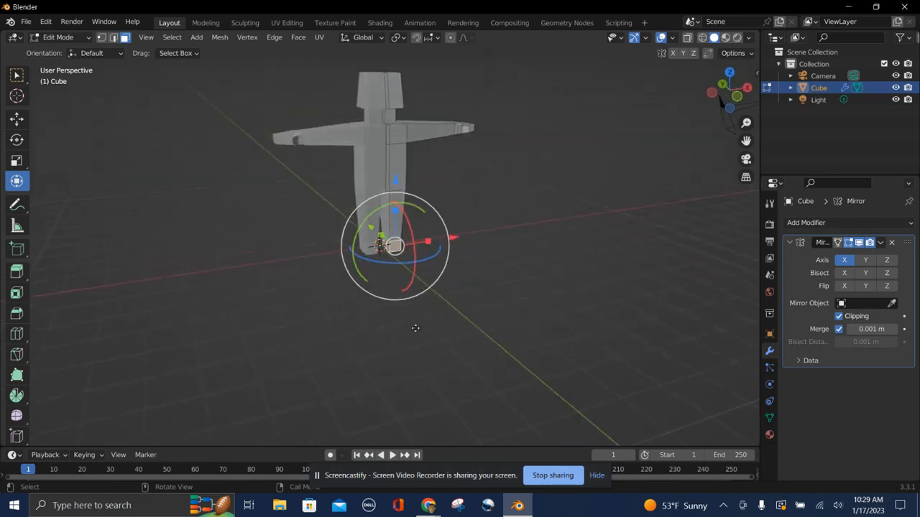
pyautogui.press('e')
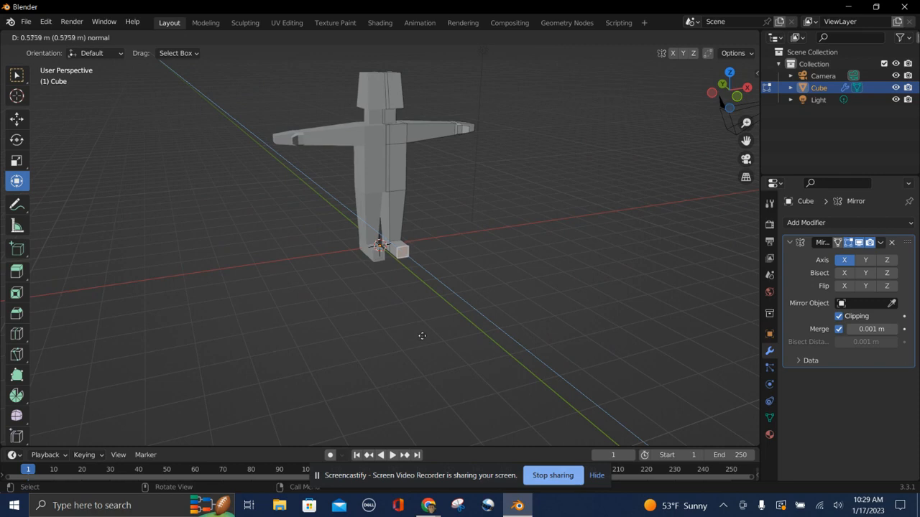
pyautogui.click(422, 336)
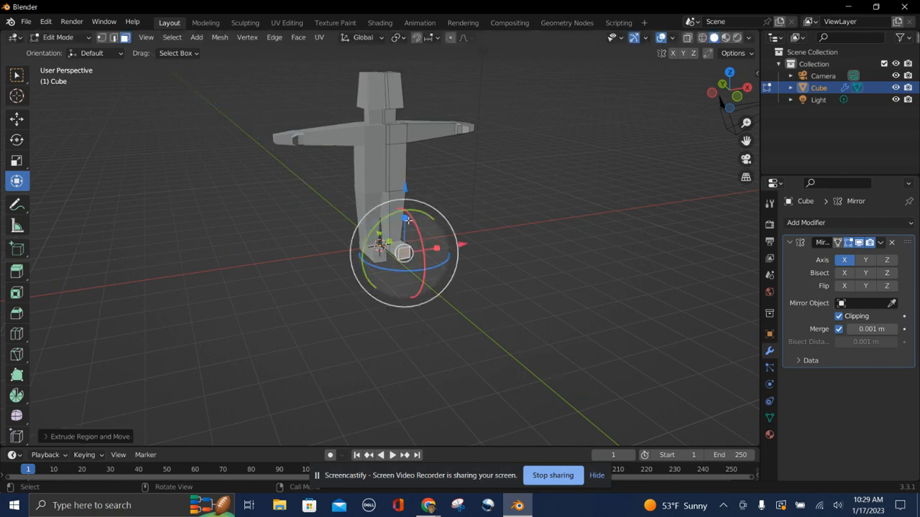
# Lower the foot's front face with the move gizmo, then deselect it.
pyautogui.moveTo(407, 220); pyautogui.dragTo(443, 250)
pyautogui.moveTo(405, 224); pyautogui.dragTo(404, 229)
pyautogui.click(474, 320)
pyautogui.moveTo(473, 319); pyautogui.dragTo(474, 319, button='middle')
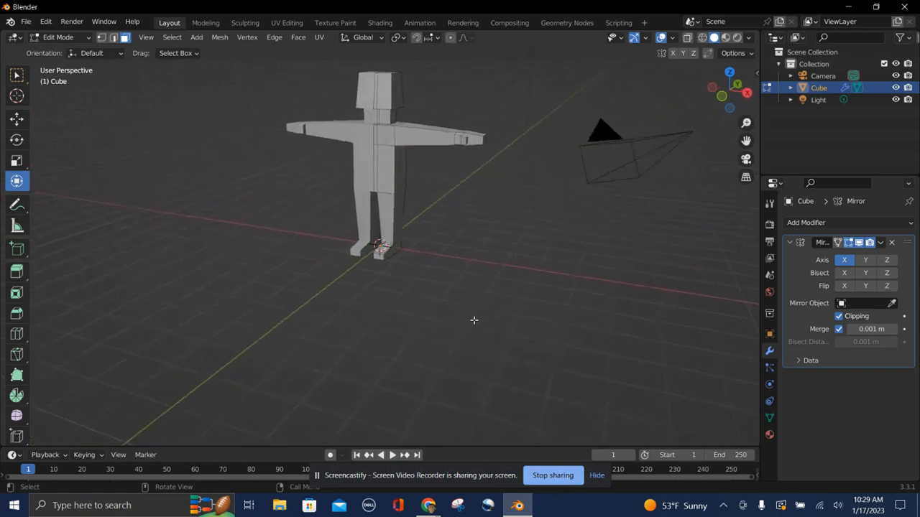
pyautogui.moveTo(474, 320); pyautogui.dragTo(474, 320, button='middle')
pyautogui.moveTo(409, 302); pyautogui.dragTo(409, 301, button='middle')
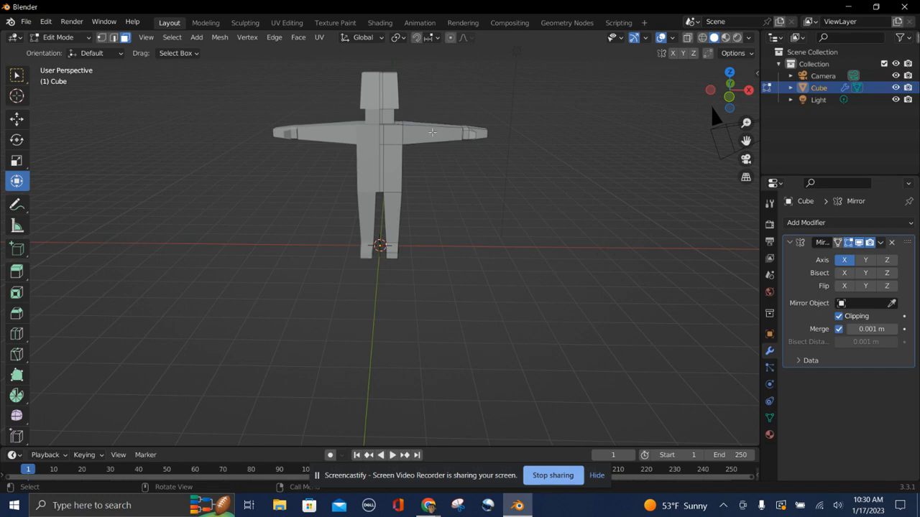
# Add a loop cut across the arm near the elbow.
pyautogui.hotkey('ctrl', 'r')
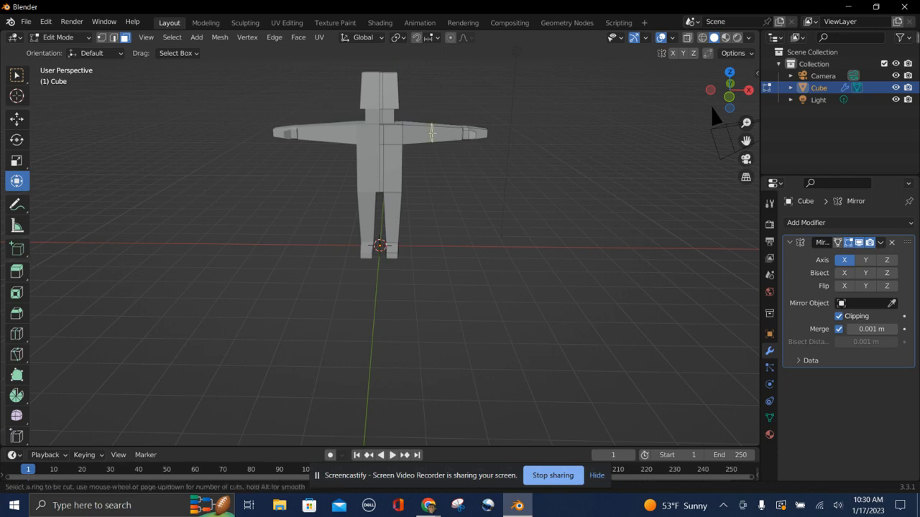
pyautogui.click(432, 133)
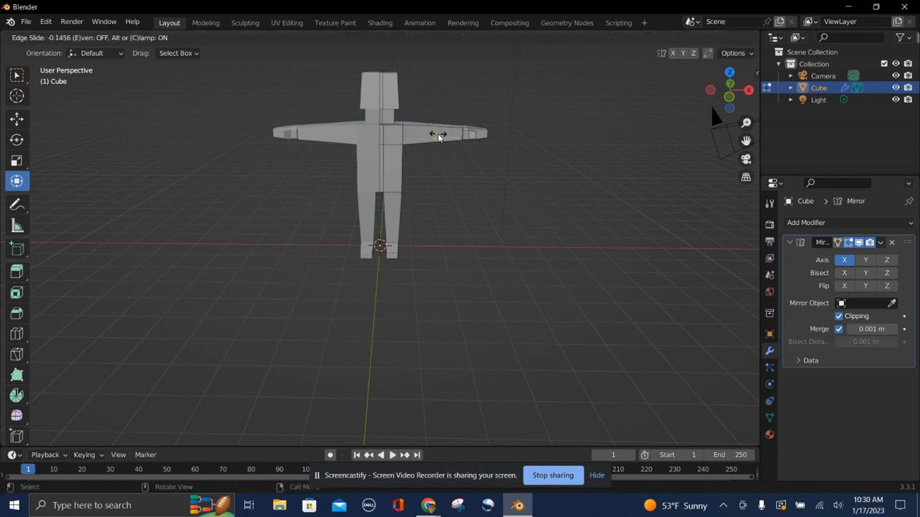
pyautogui.click(436, 135)
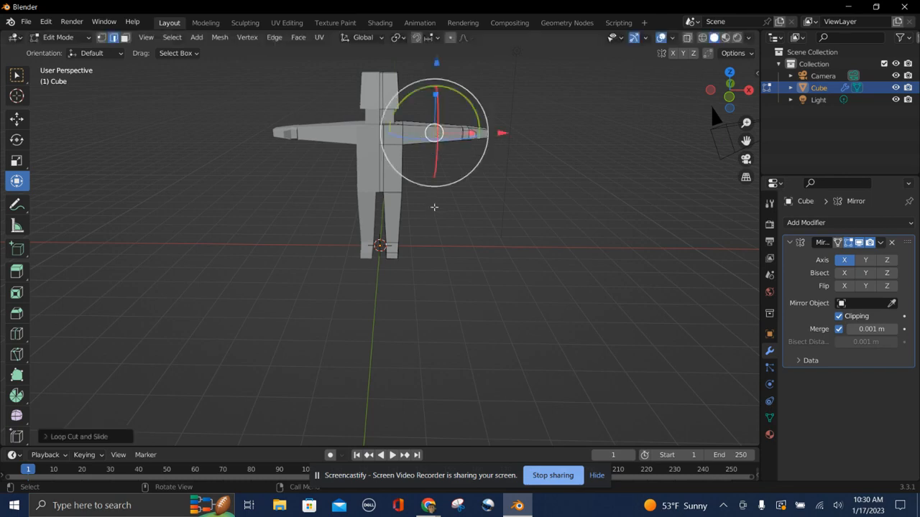
# Add a loop cut across the leg at knee height.
pyautogui.click(434, 206)
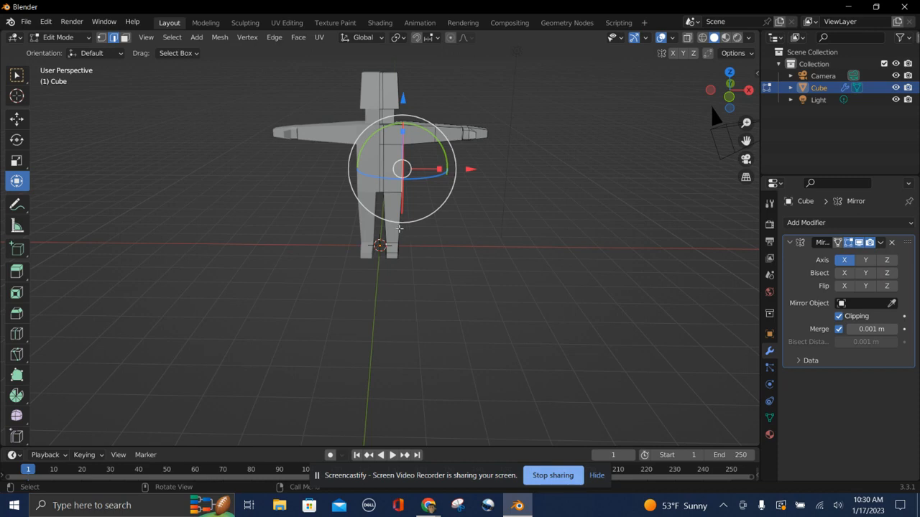
pyautogui.hotkey('ctrl', 'r')
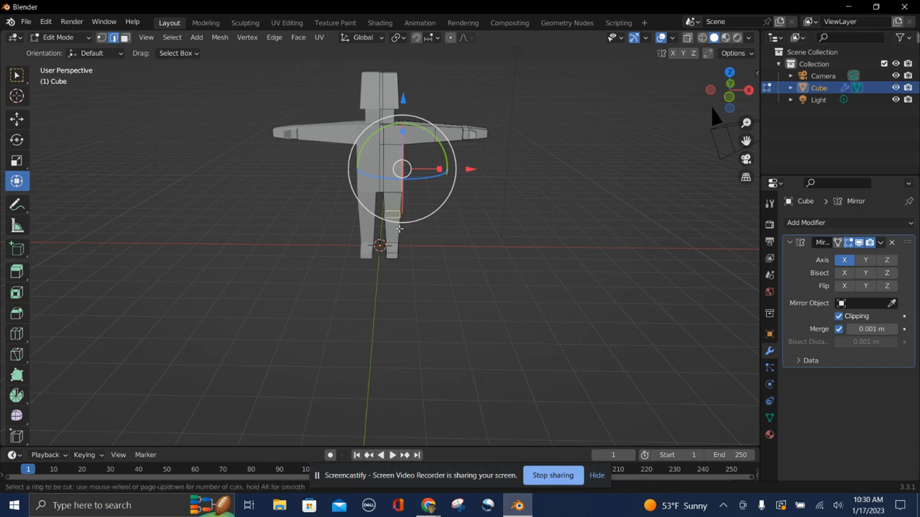
pyautogui.click(399, 229)
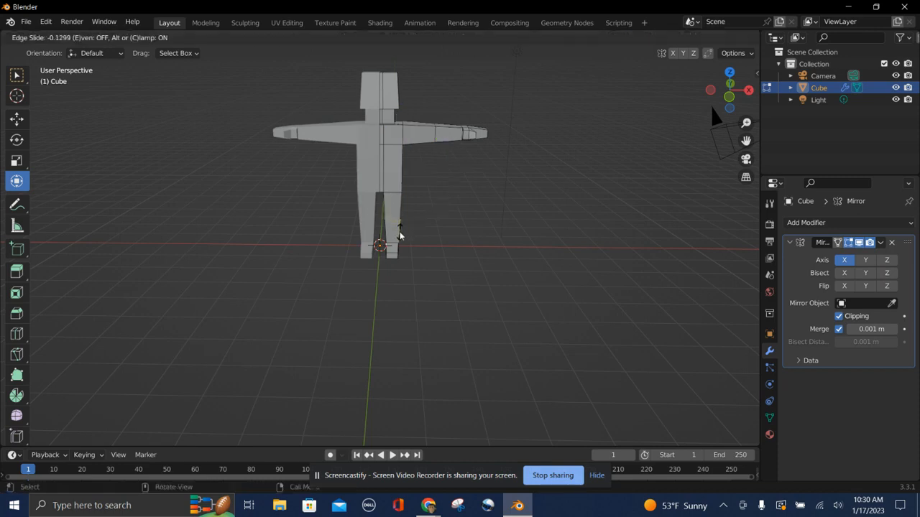
pyautogui.click(399, 235)
pyautogui.click(476, 266)
pyautogui.moveTo(476, 267); pyautogui.dragTo(476, 267, button='middle')
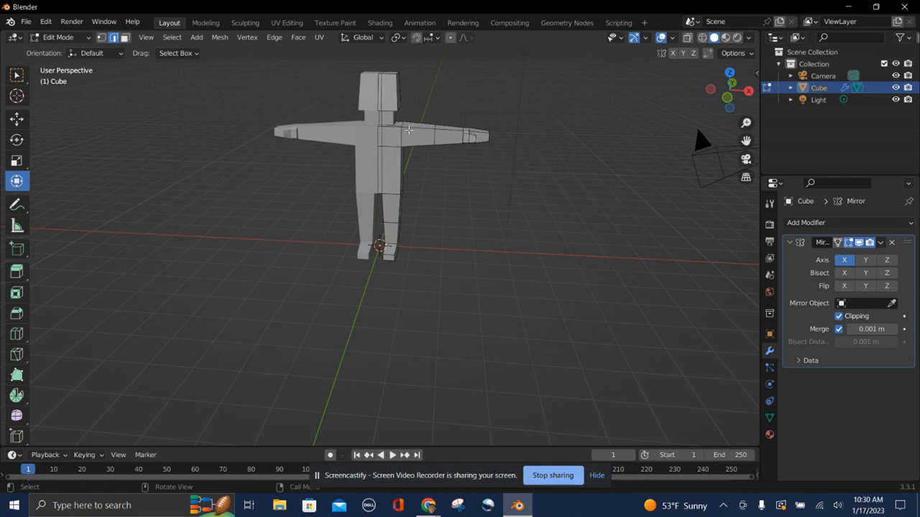
# Add another loop cut across the arm near the shoulder.
pyautogui.hotkey('ctrl', 'r')
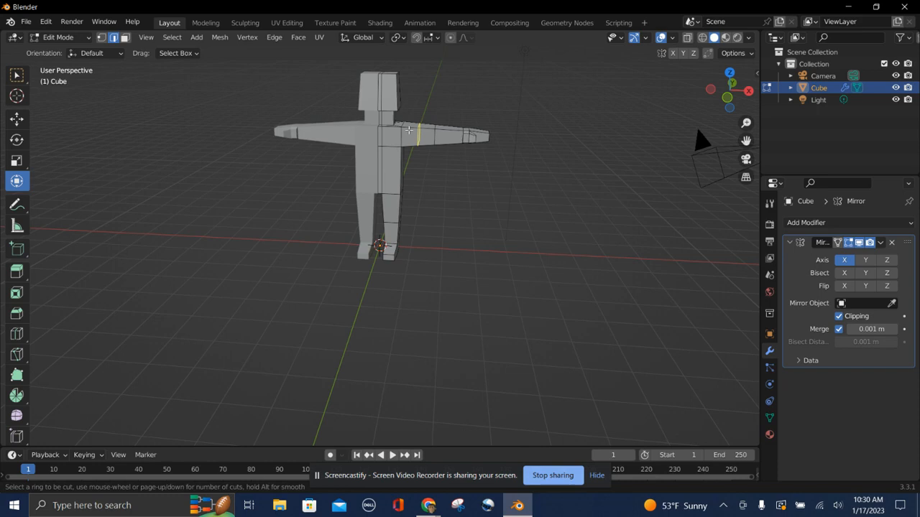
pyautogui.click(414, 135)
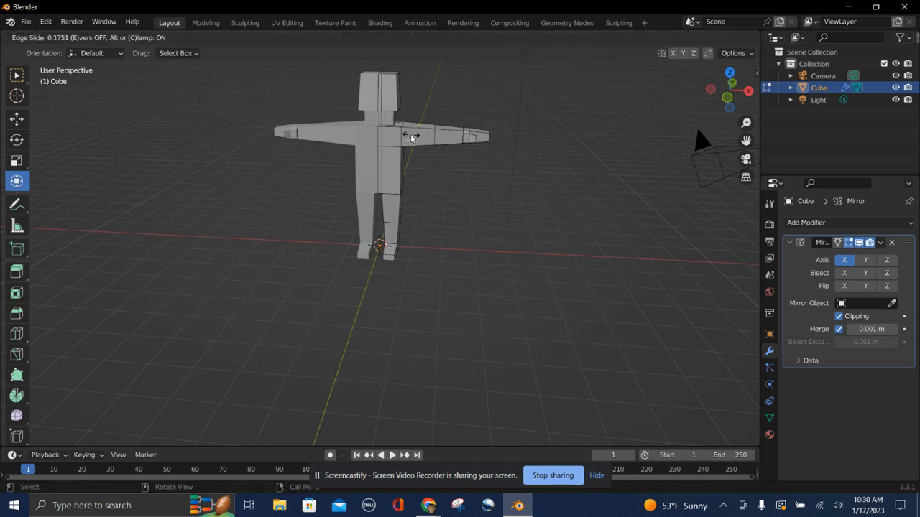
pyautogui.click(406, 136)
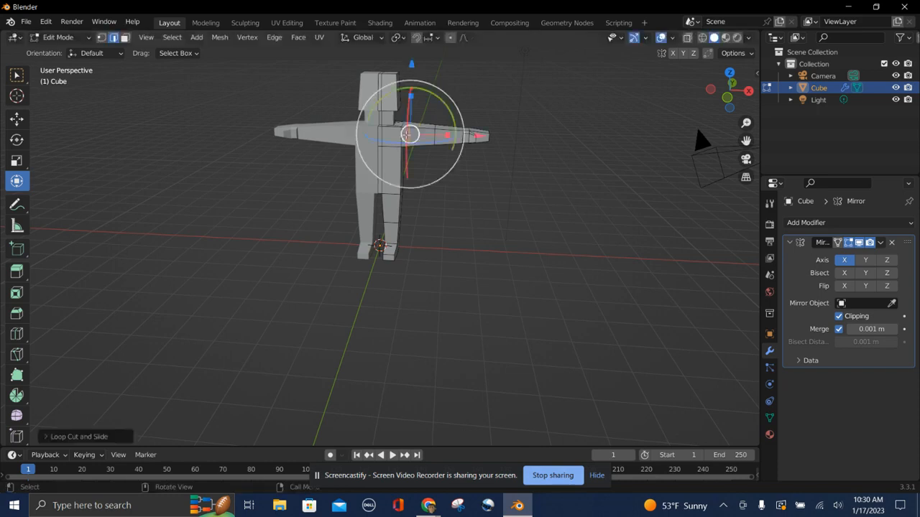
pyautogui.moveTo(440, 239); pyautogui.dragTo(431, 199, button='middle')
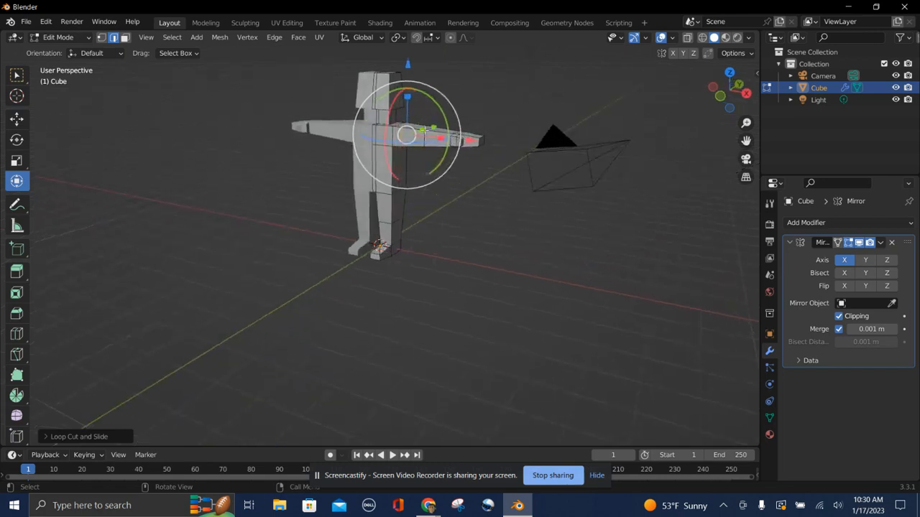
pyautogui.moveTo(409, 98); pyautogui.dragTo(408, 101)
pyautogui.moveTo(478, 276); pyautogui.dragTo(448, 247, button='middle')
pyautogui.moveTo(397, 136); pyautogui.dragTo(415, 230, button='middle')
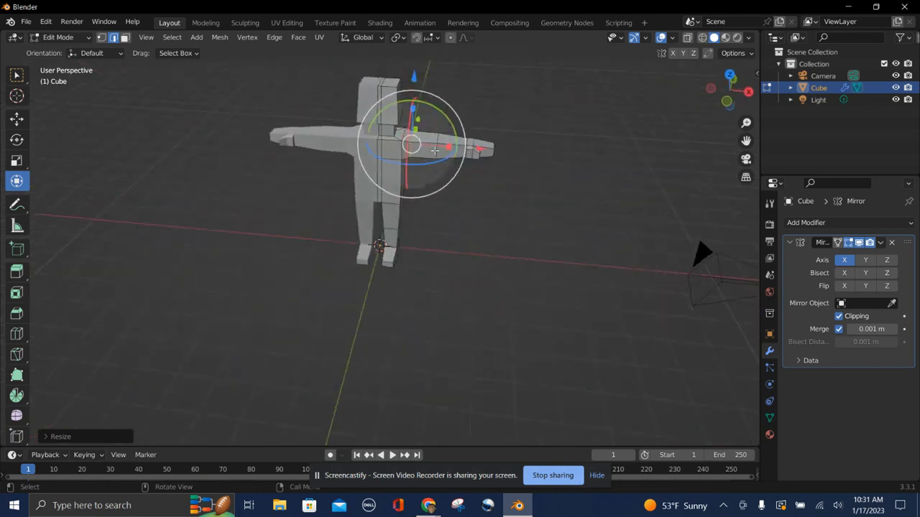
pyautogui.hotkey('ctrl', 'z')
pyautogui.moveTo(456, 286); pyautogui.dragTo(472, 306, button='middle')
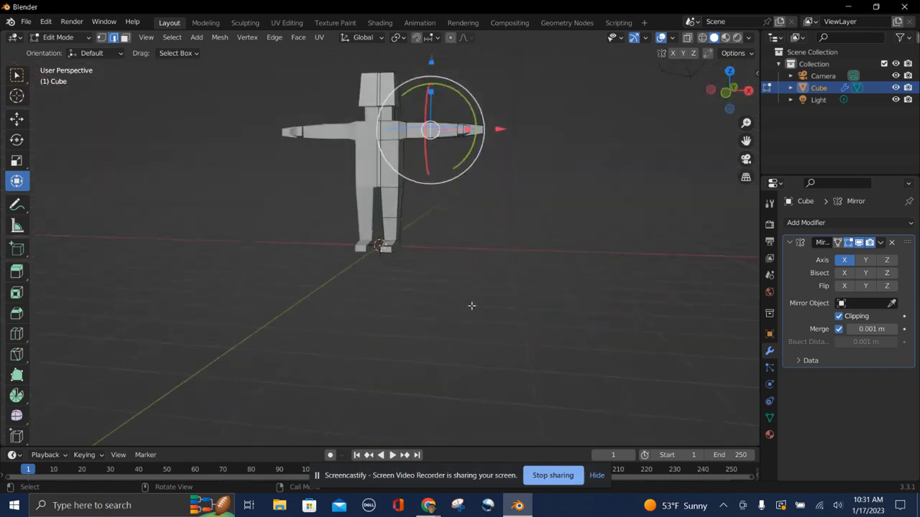
# Add a loop cut across the leg near the hip, then deselect it.
pyautogui.click(388, 196)
pyautogui.hotkey('ctrl', 'r')
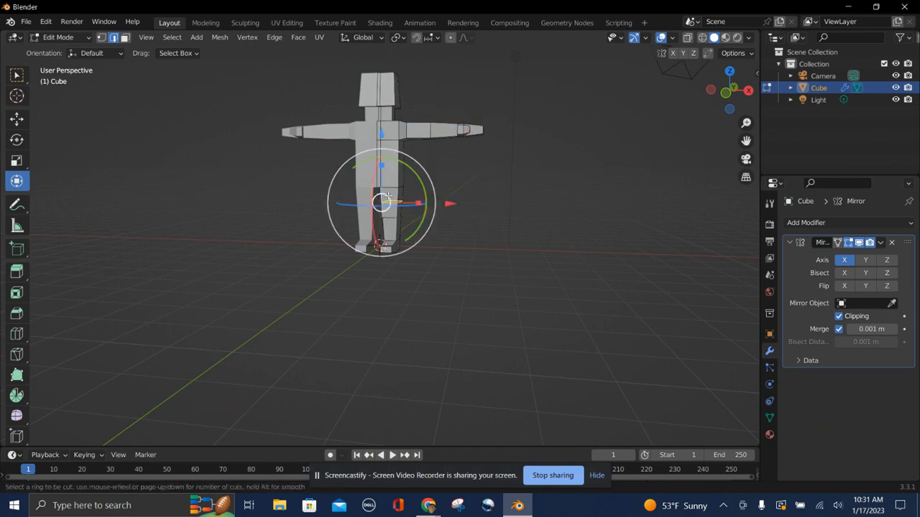
pyautogui.click(386, 202)
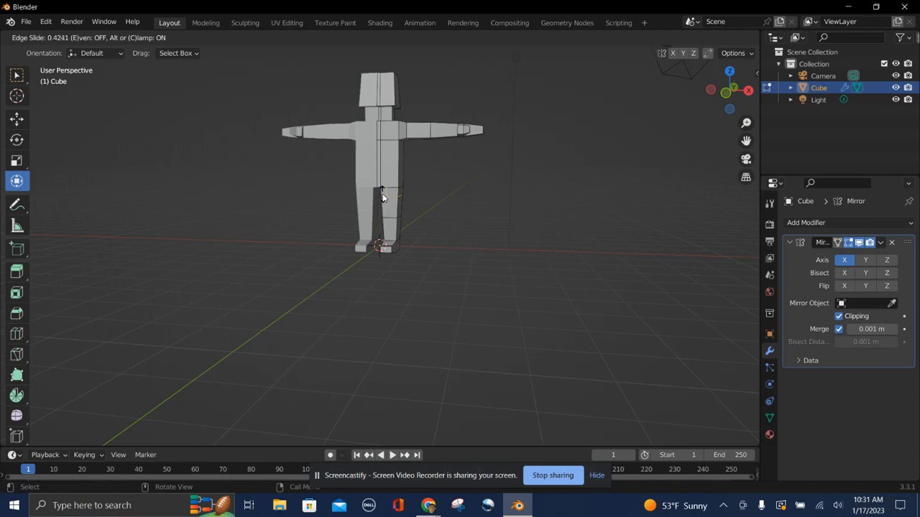
pyautogui.click(383, 196)
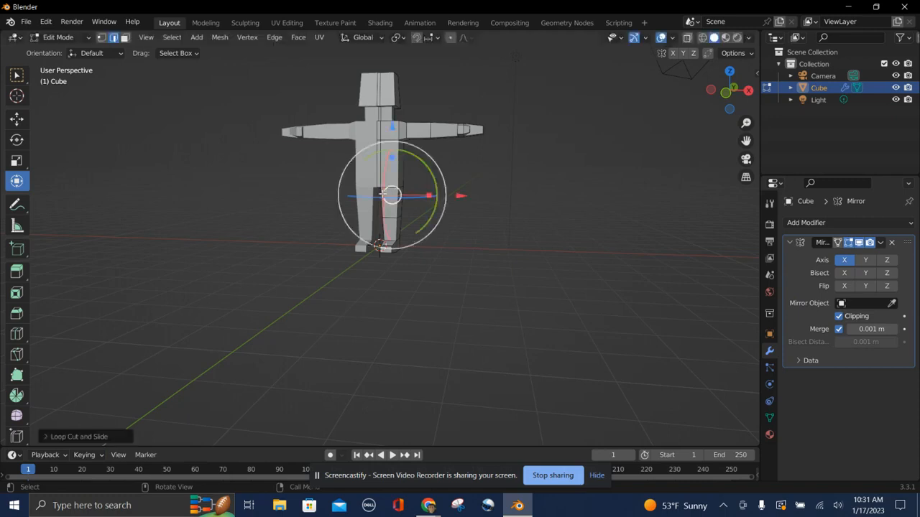
pyautogui.click(462, 284)
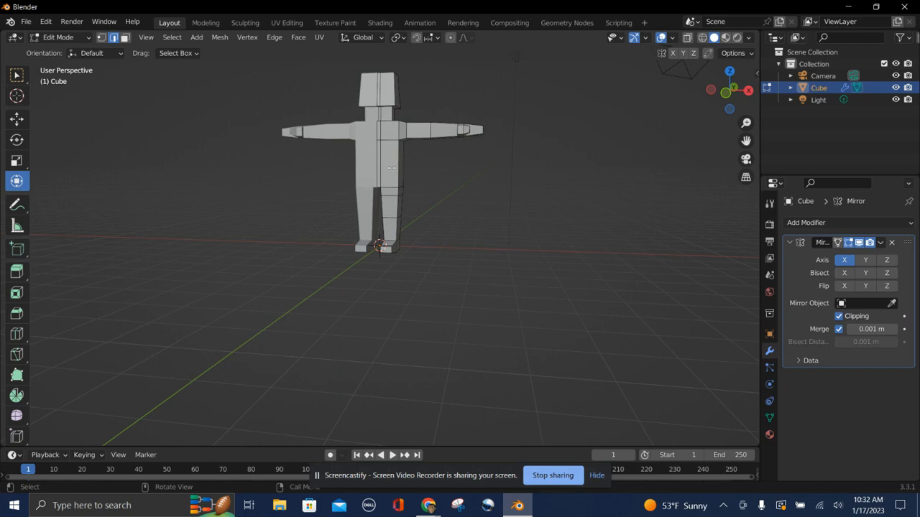
# Add several evenly spaced loop cuts across the torso in one Loop Cut operation.
pyautogui.hotkey('ctrl', 'r')
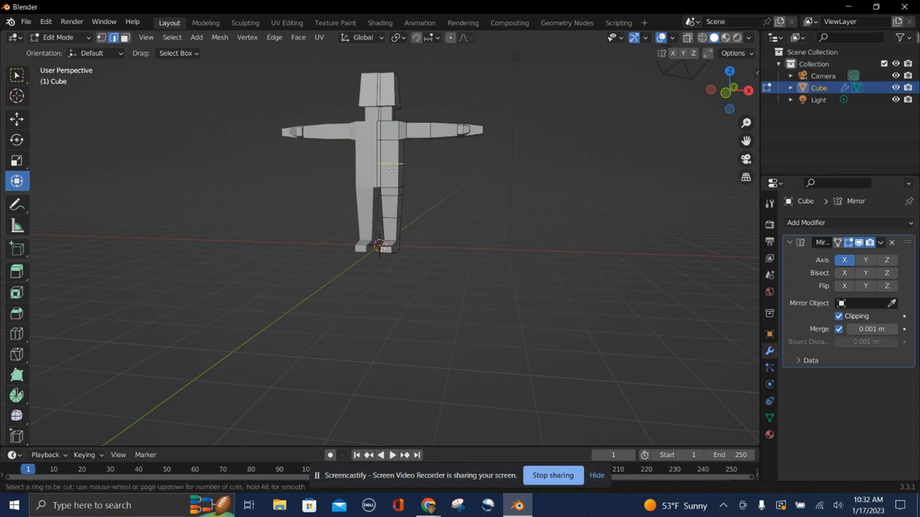
pyautogui.scroll(1, 391, 167)
pyautogui.scroll(1, 392, 167)
pyautogui.scroll(3, 392, 167)
pyautogui.scroll(-4, 392, 167)
pyautogui.scroll(2, 392, 167)
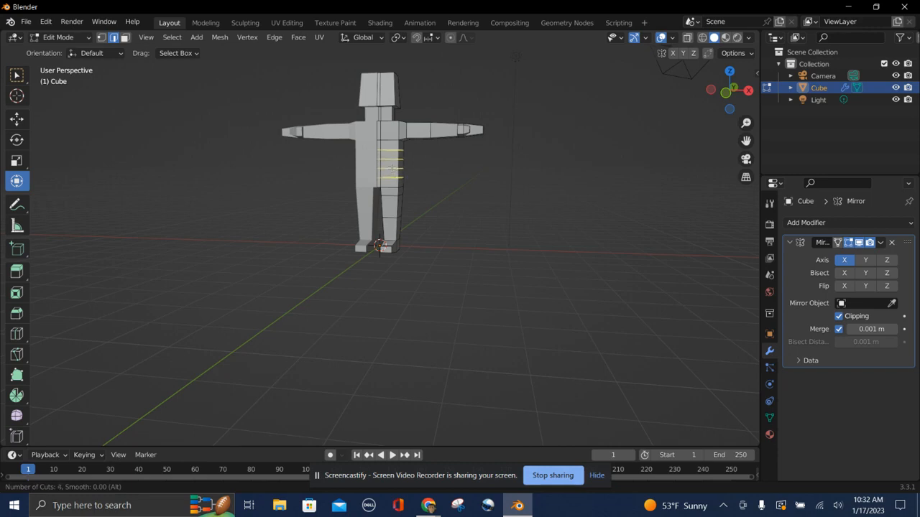
pyautogui.scroll(-1, 392, 166)
pyautogui.click(394, 171)
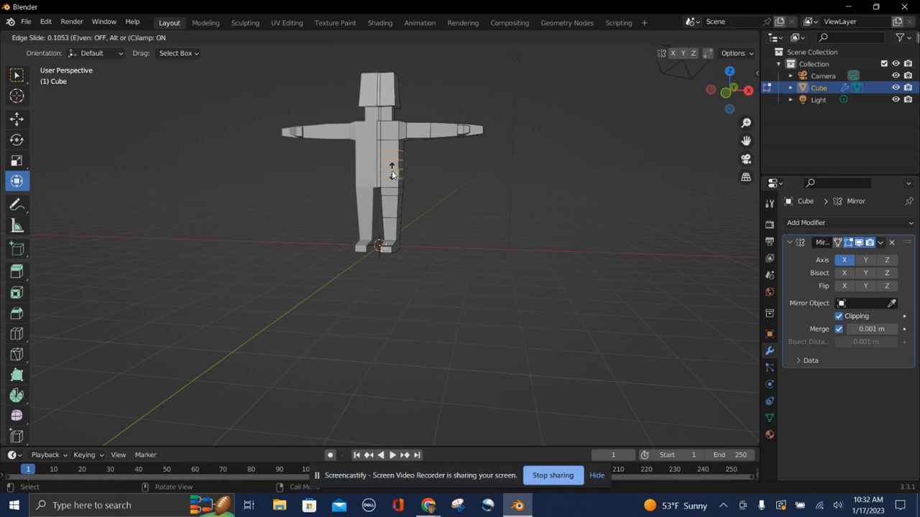
pyautogui.click(391, 171)
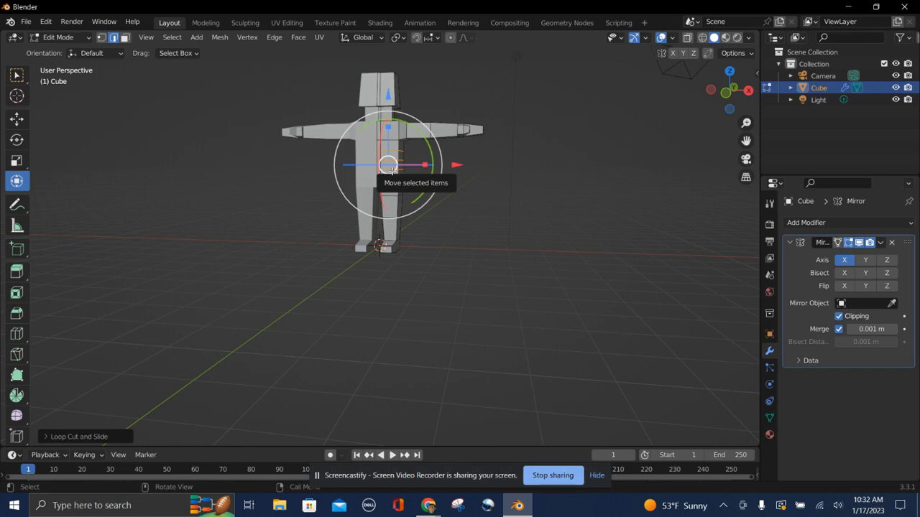
# Add a loop cut across the upper torso just below the neck.
pyautogui.keyDown('alt'); pyautogui.click(386, 115); pyautogui.keyUp('alt')
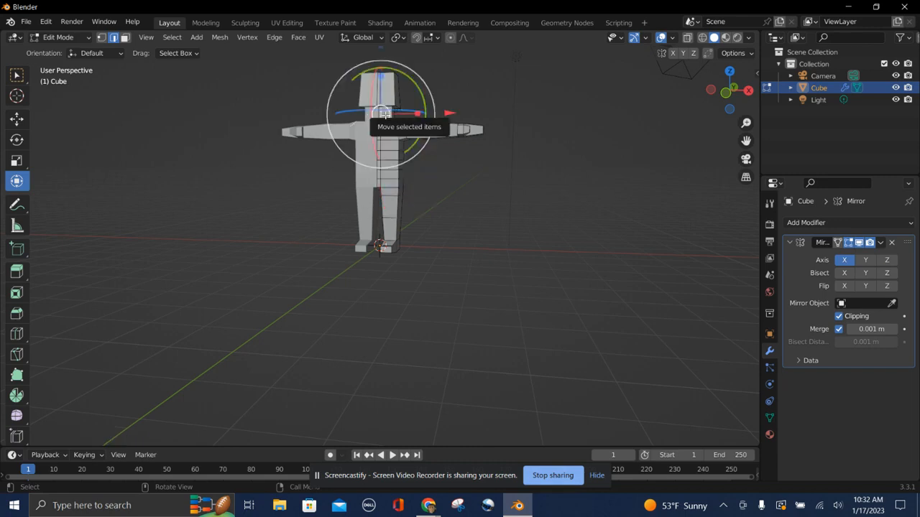
pyautogui.hotkey('ctrl', 'r')
pyautogui.click(388, 113)
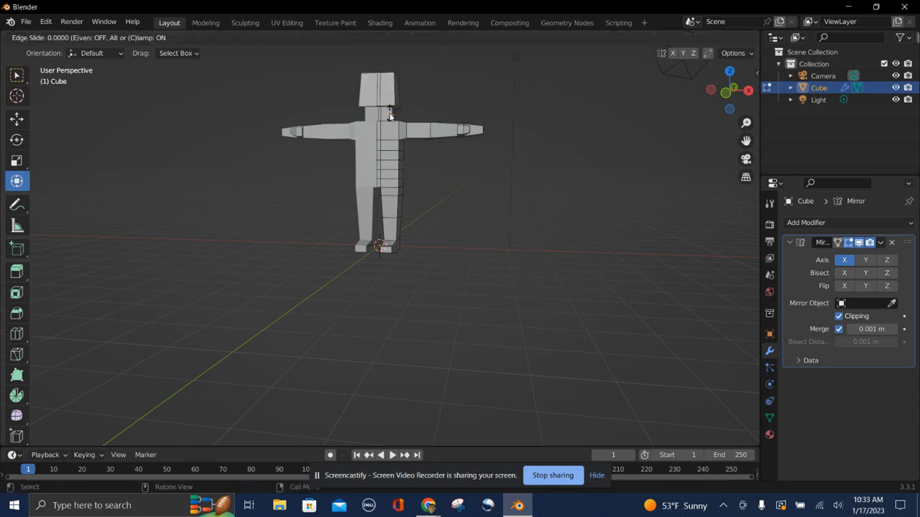
pyautogui.click(389, 114)
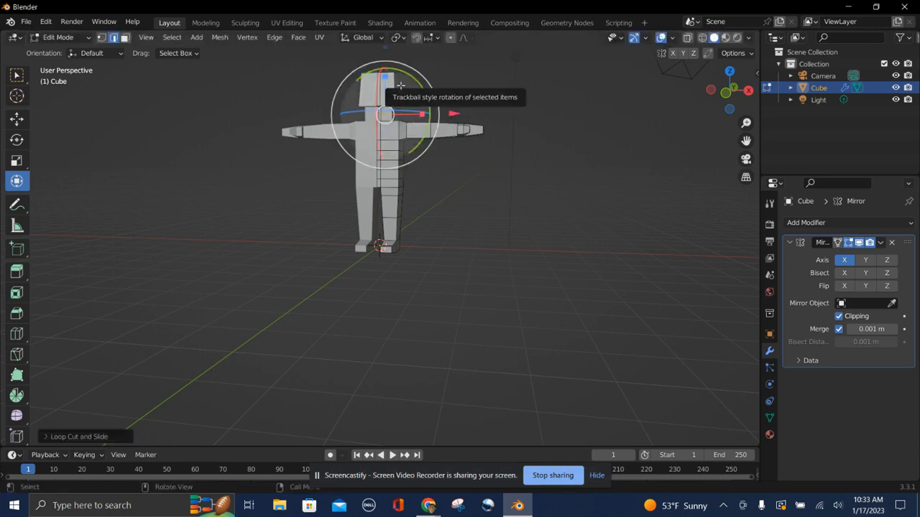
# Add three loop cuts across the head, then deselect everything.
pyautogui.keyDown('alt'); pyautogui.click(390, 87); pyautogui.keyUp('alt')
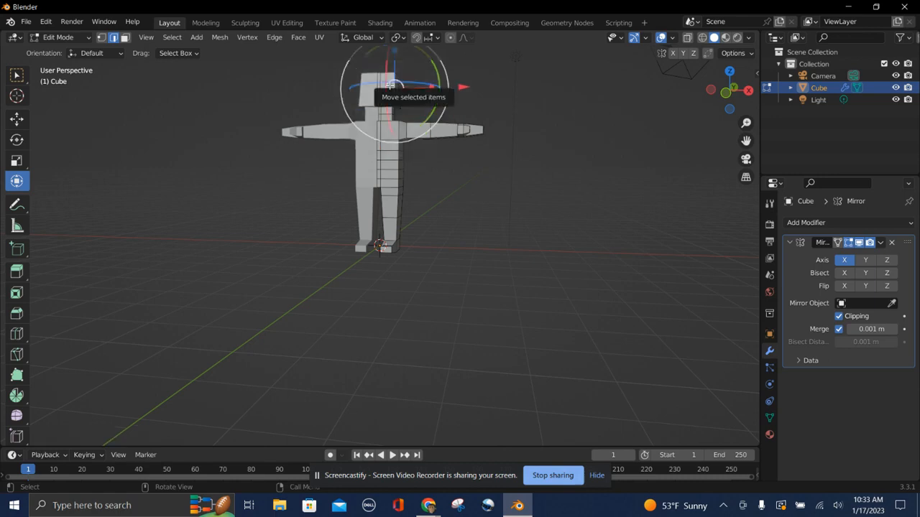
pyautogui.hotkey('ctrl', 'r')
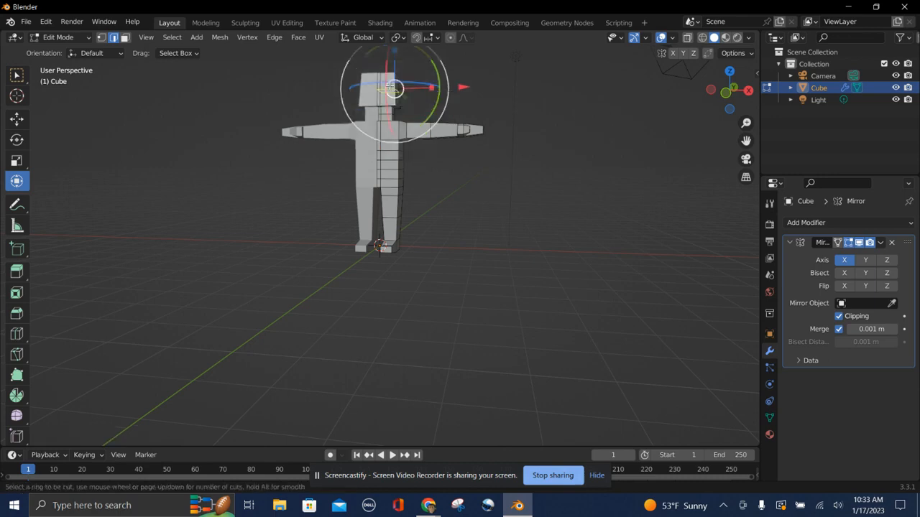
pyautogui.scroll(1, 392, 86)
pyautogui.scroll(1, 391, 86)
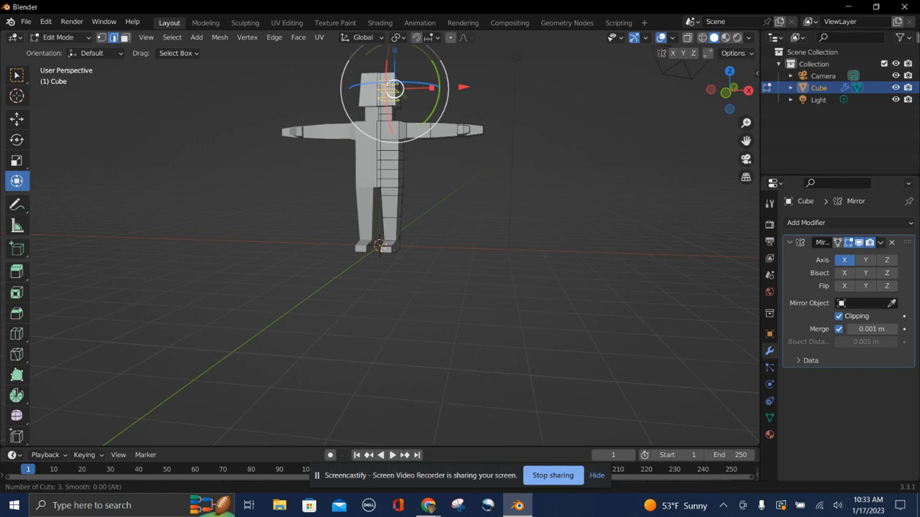
pyautogui.click(389, 86)
pyautogui.click(389, 86)
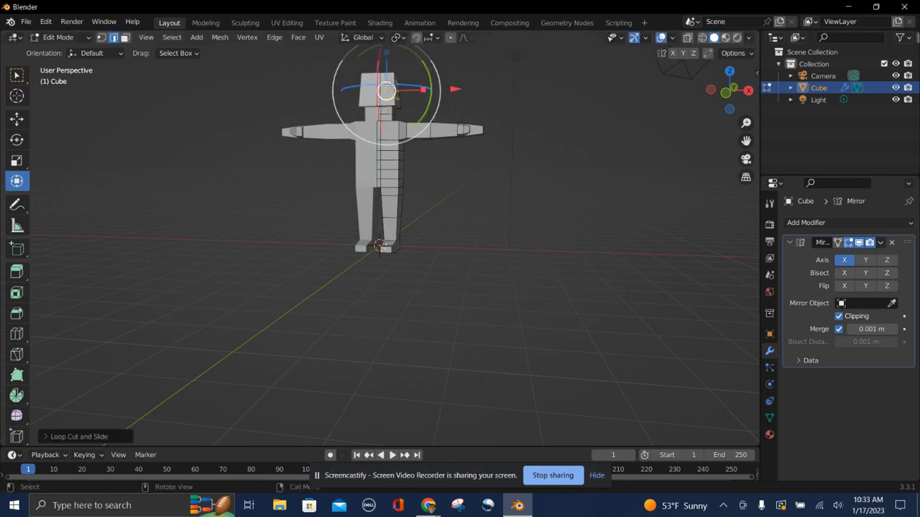
pyautogui.click(295, 253)
# In vertex select mode, select vertices on the side of the chest and scale them inward.
pyautogui.scroll(5, 295, 253)
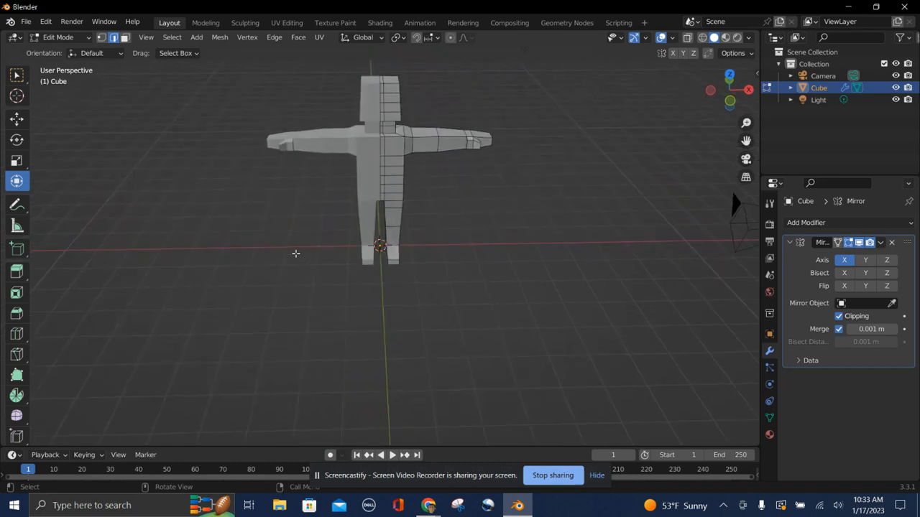
pyautogui.click(396, 122)
pyautogui.hscroll(5, 331, 251)
pyautogui.hscroll(10, 330, 250)
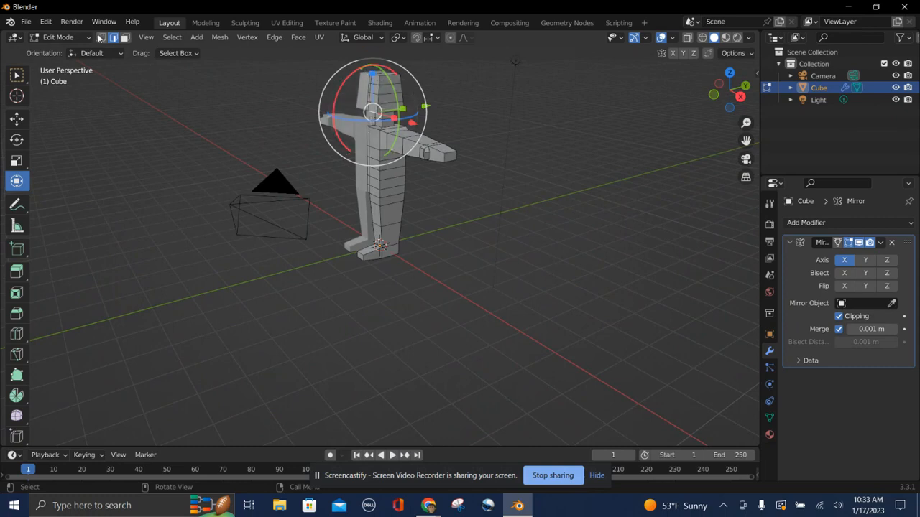
pyautogui.click(100, 38)
pyautogui.hscroll(-10, 455, 202)
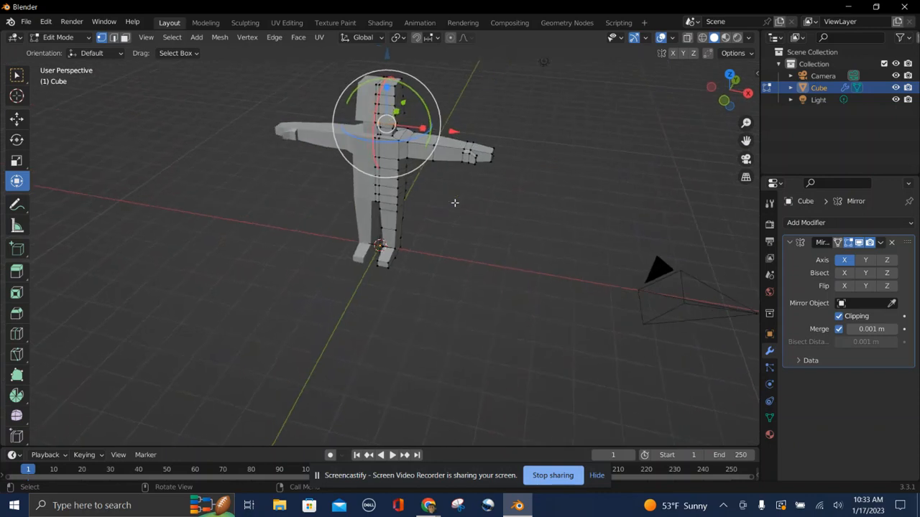
pyautogui.click(393, 128)
pyautogui.hscroll(10, 519, 201)
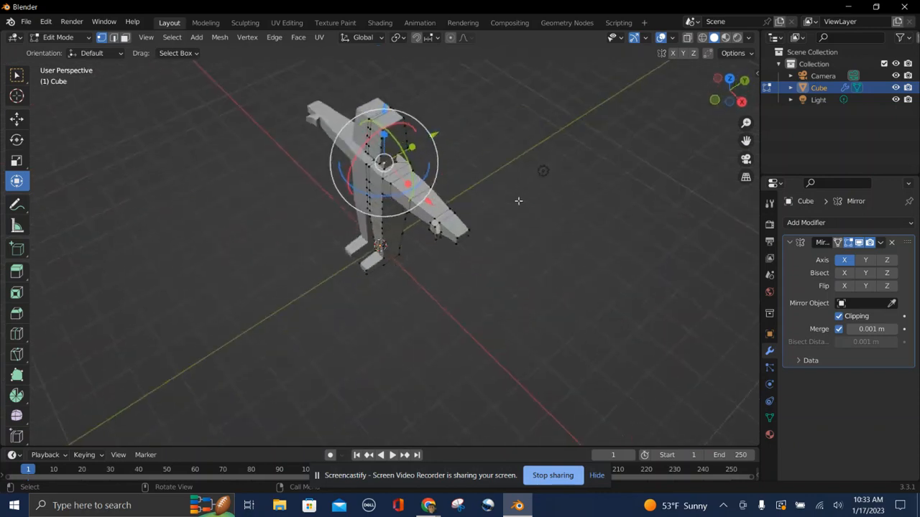
pyautogui.click(559, 156)
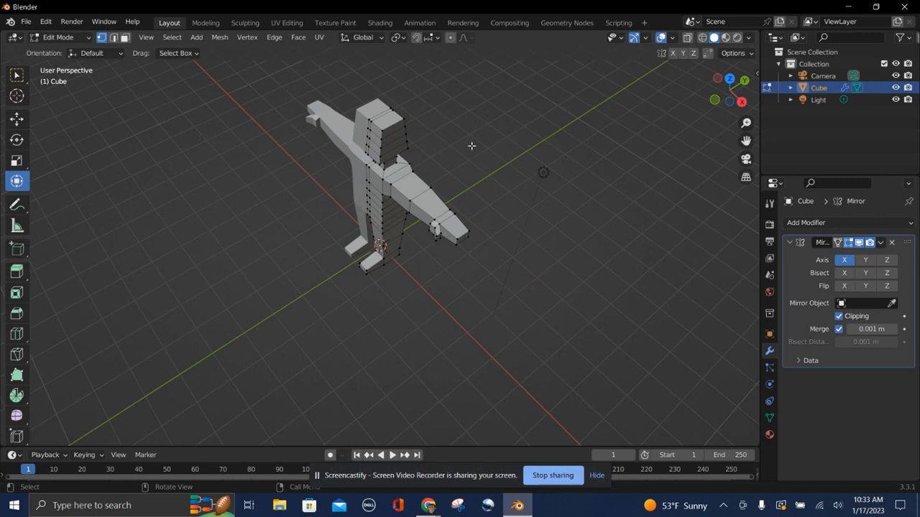
pyautogui.click(409, 149)
pyautogui.hscroll(2, 403, 176)
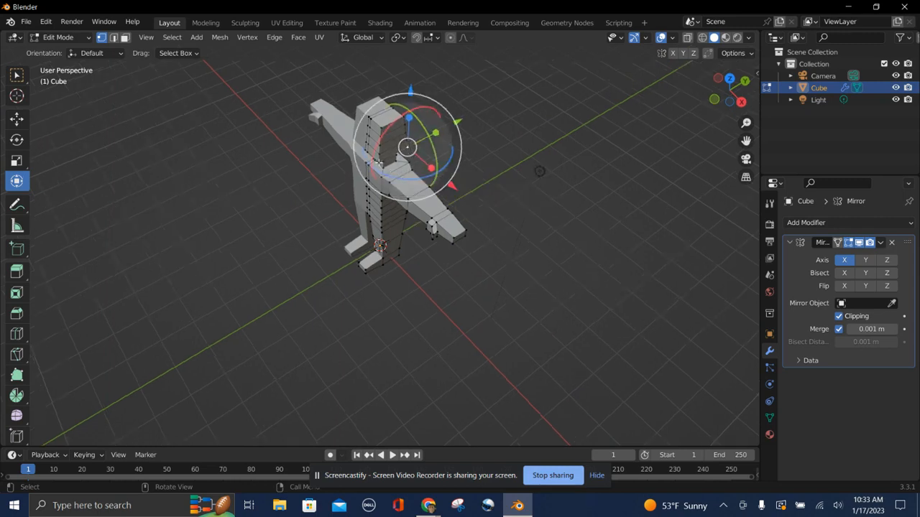
pyautogui.keyDown('shift'); pyautogui.click(379, 164); pyautogui.keyUp('shift')
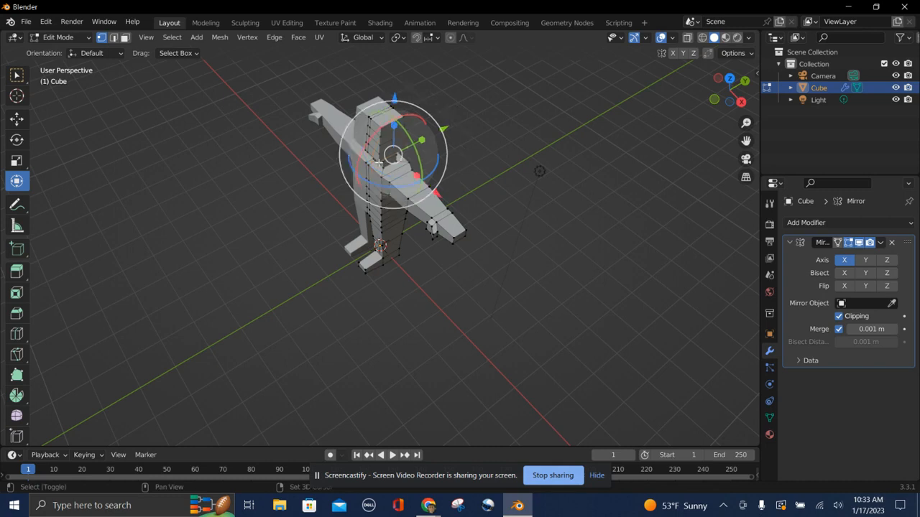
pyautogui.press('s')
pyautogui.click(419, 151)
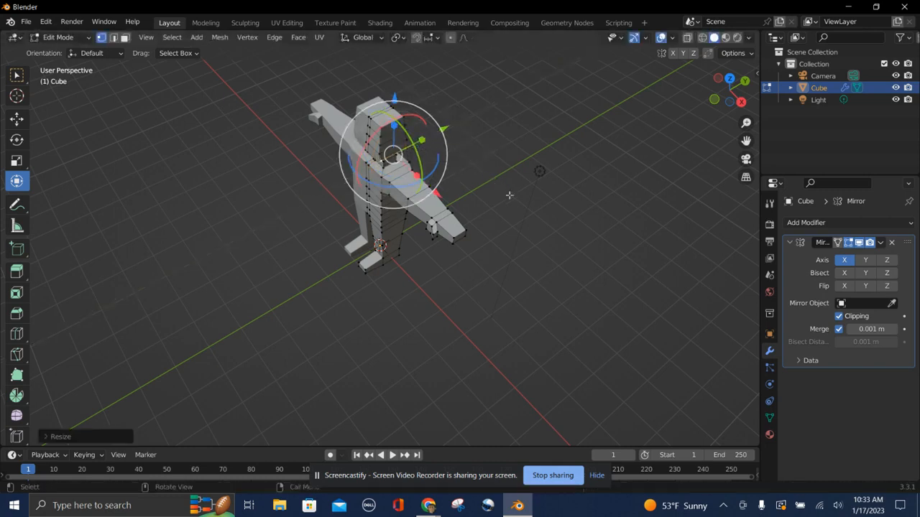
pyautogui.click(511, 199)
# Select the upper chest vertices near the shoulder and scale them down to about 0.79.
pyautogui.moveTo(511, 199); pyautogui.dragTo(483, 198, button='middle')
pyautogui.click(401, 110)
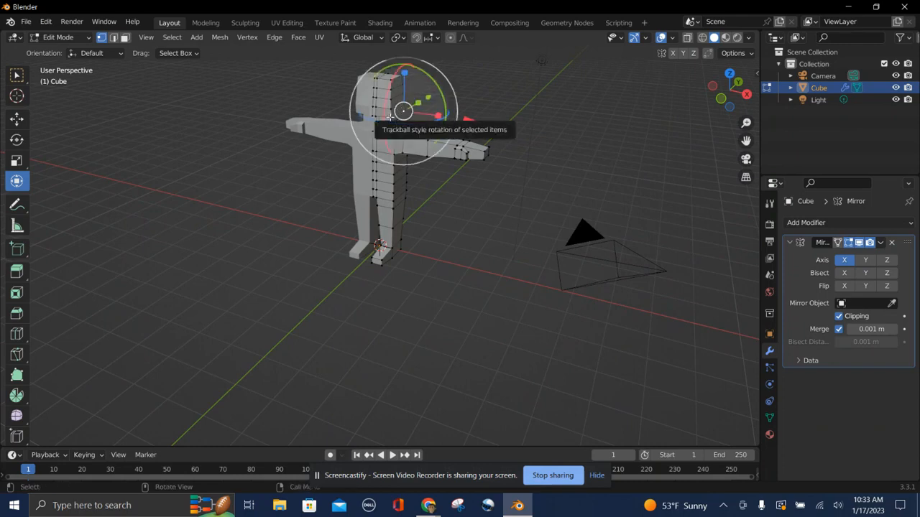
pyautogui.keyDown('shift'); pyautogui.click(390, 117); pyautogui.keyUp('shift')
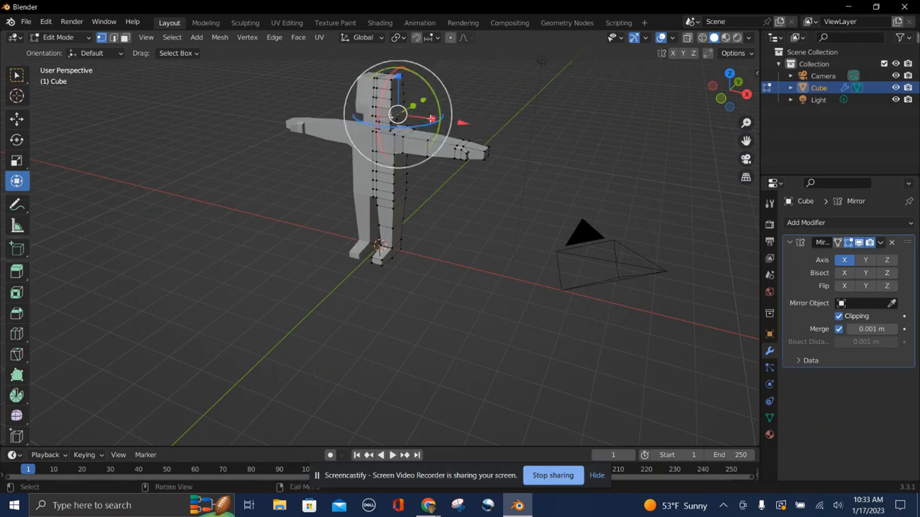
pyautogui.press('s')
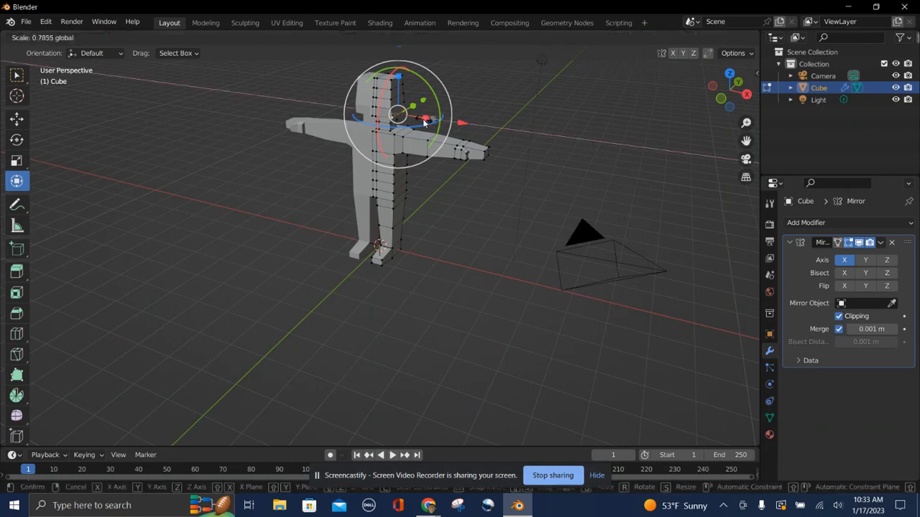
pyautogui.click(424, 119)
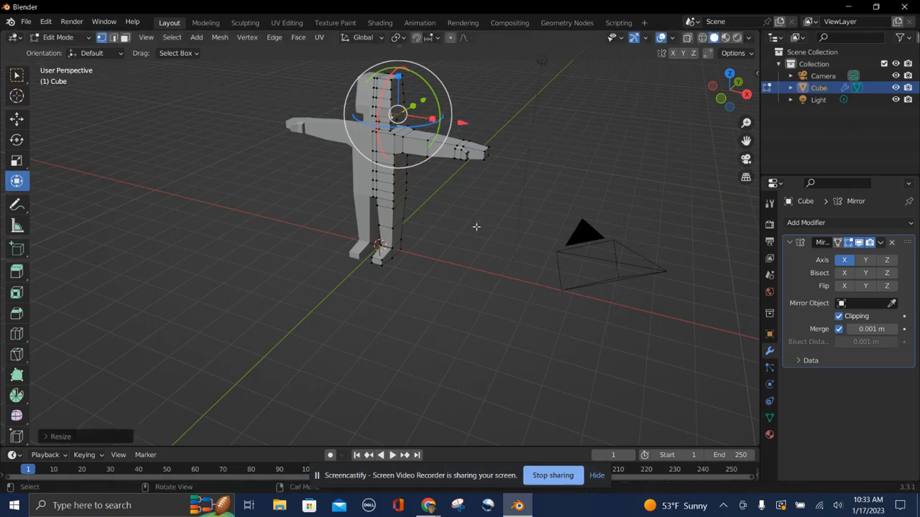
pyautogui.moveTo(516, 235); pyautogui.dragTo(515, 235, button='middle')
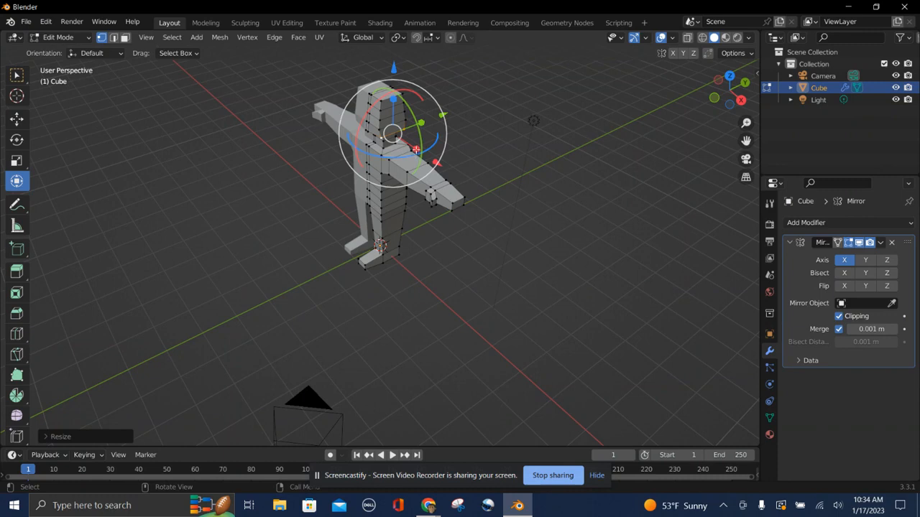
# In face select mode, select a face on the upper torso and scale it slightly smaller, then deselect.
pyautogui.moveTo(414, 150)
pyautogui.mouseDown()
pyautogui.moveTo(421, 128)
pyautogui.moveTo(420, 151)
pyautogui.moveTo(413, 148)
pyautogui.mouseUp()
pyautogui.moveTo(414, 149); pyautogui.dragTo(366, 127, button='middle')
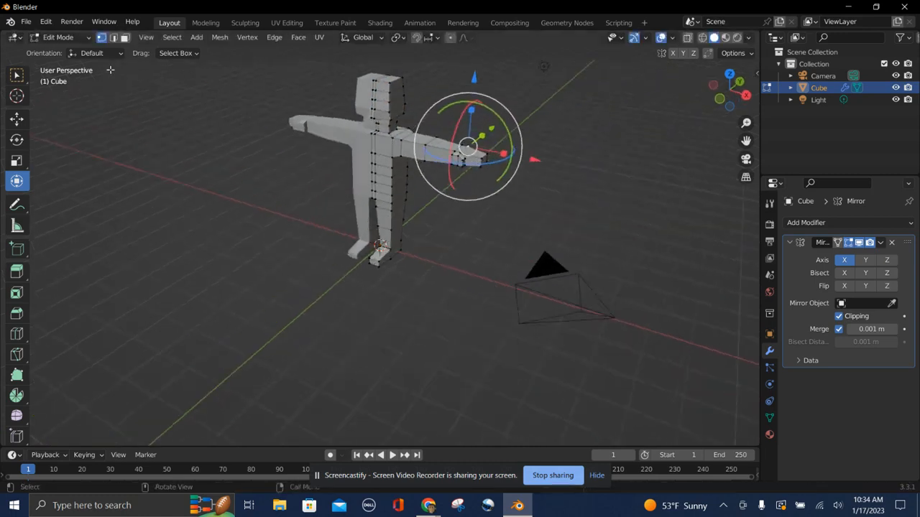
pyautogui.click(113, 37)
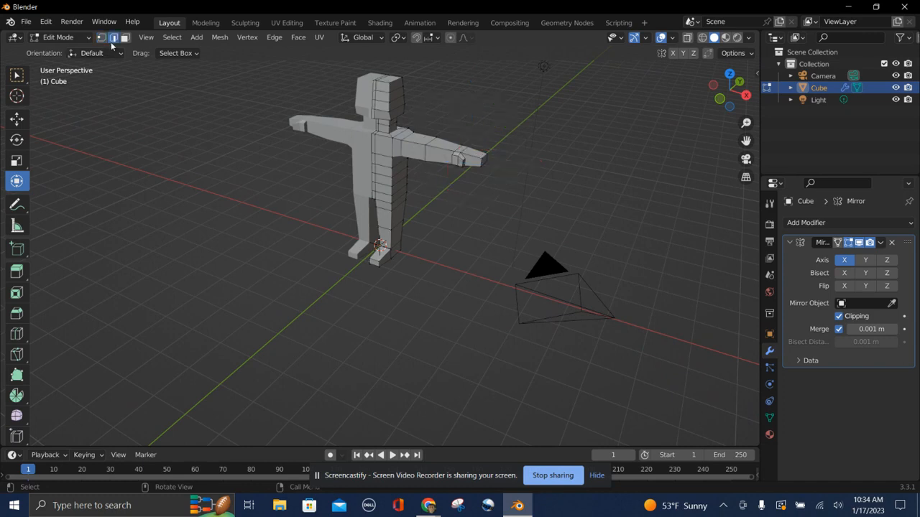
pyautogui.keyDown('alt'); pyautogui.click(397, 117); pyautogui.keyUp('alt')
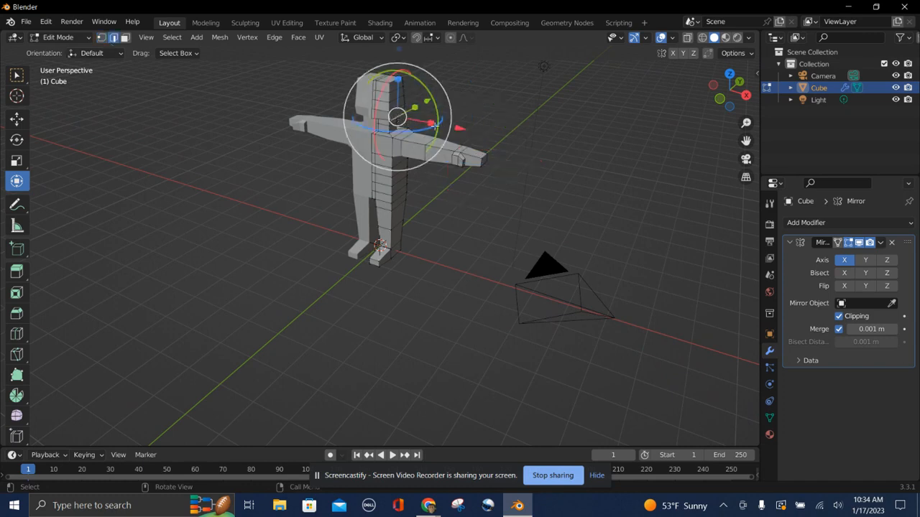
pyautogui.moveTo(430, 124); pyautogui.dragTo(425, 128)
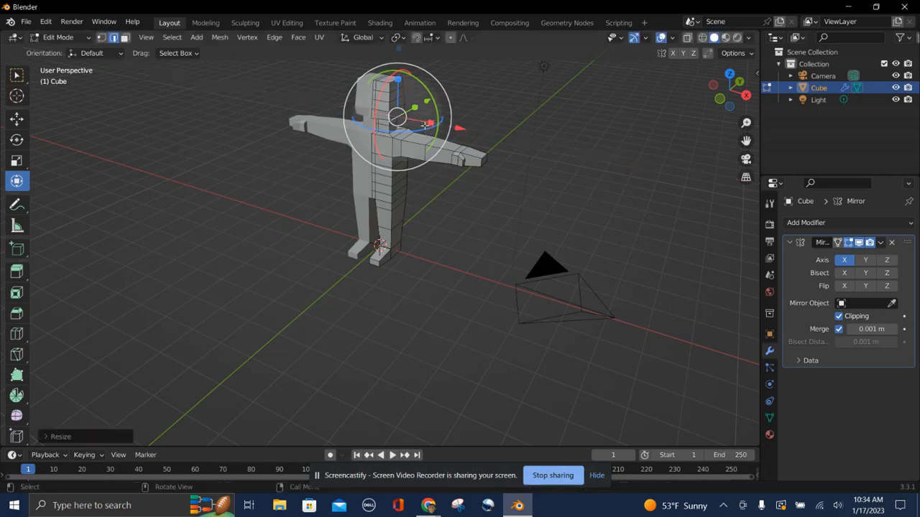
pyautogui.click(300, 238)
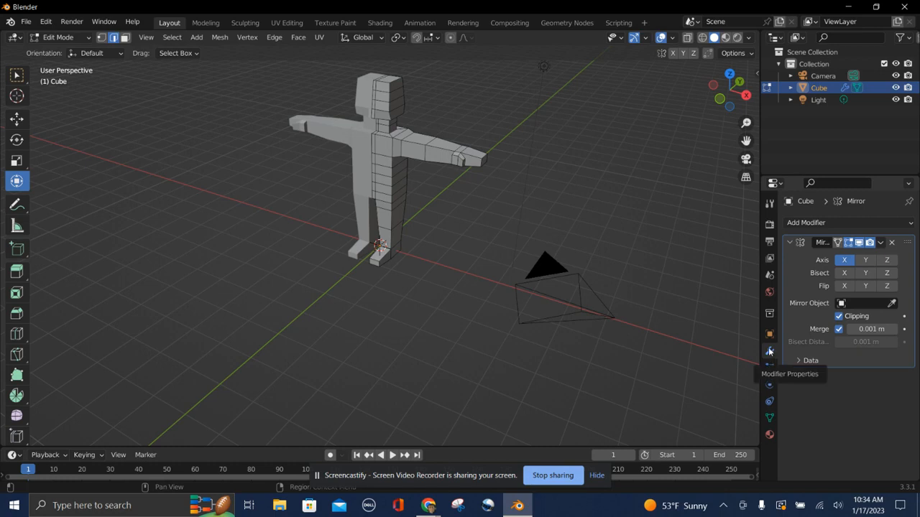
# Add a Subdivision Surface modifier to the figure to smooth it.
pyautogui.click(835, 223)
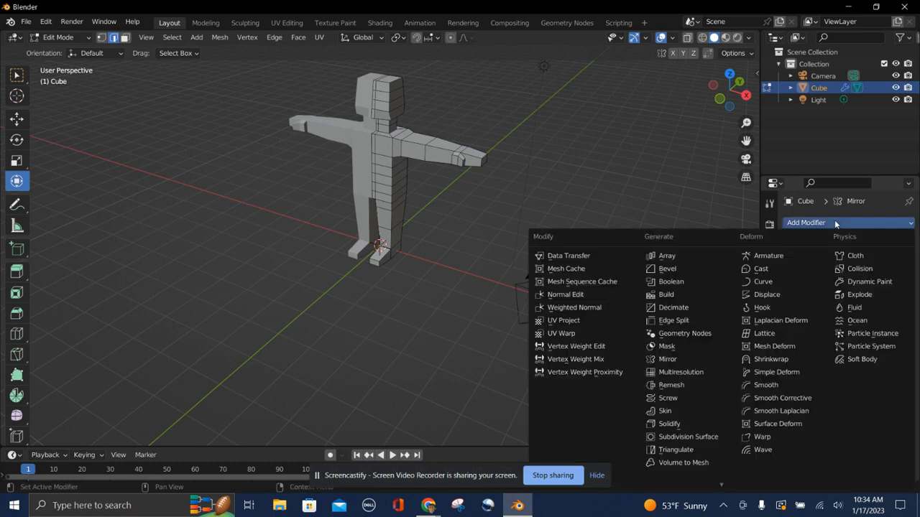
pyautogui.click(688, 438)
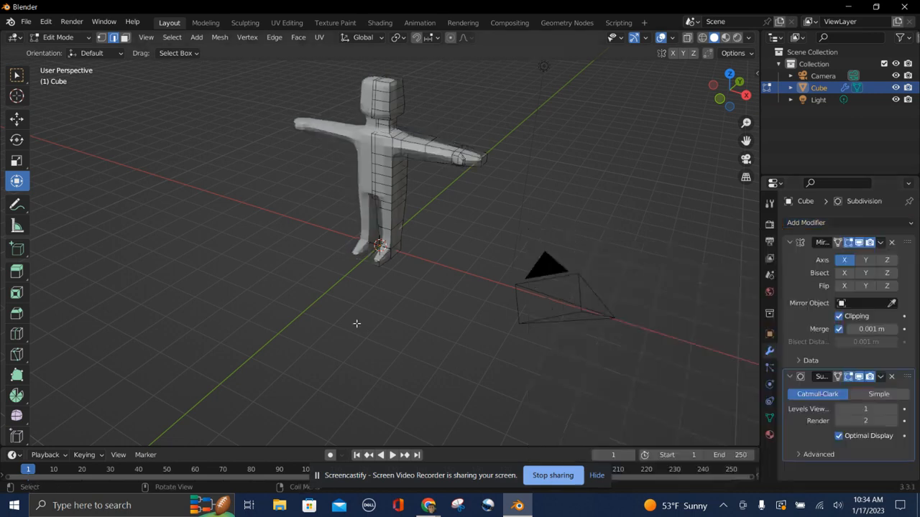
pyautogui.moveTo(431, 311); pyautogui.dragTo(431, 312, button='middle')
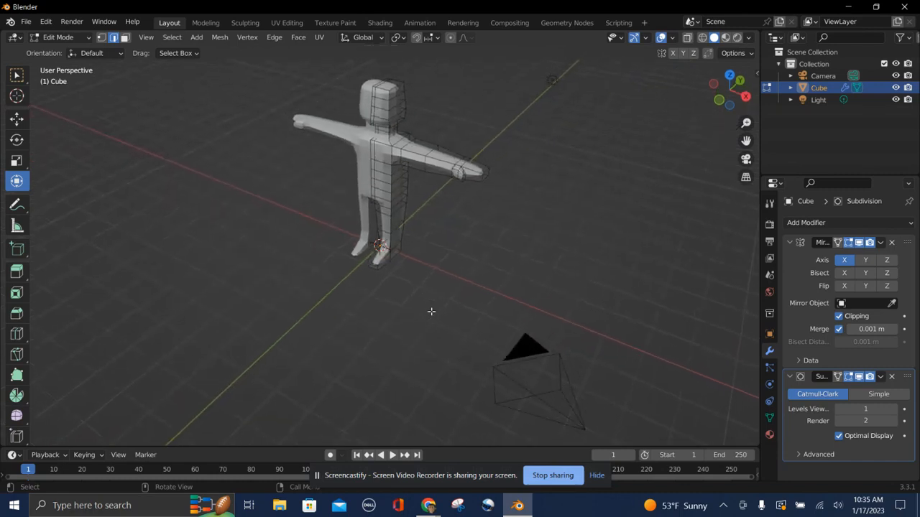